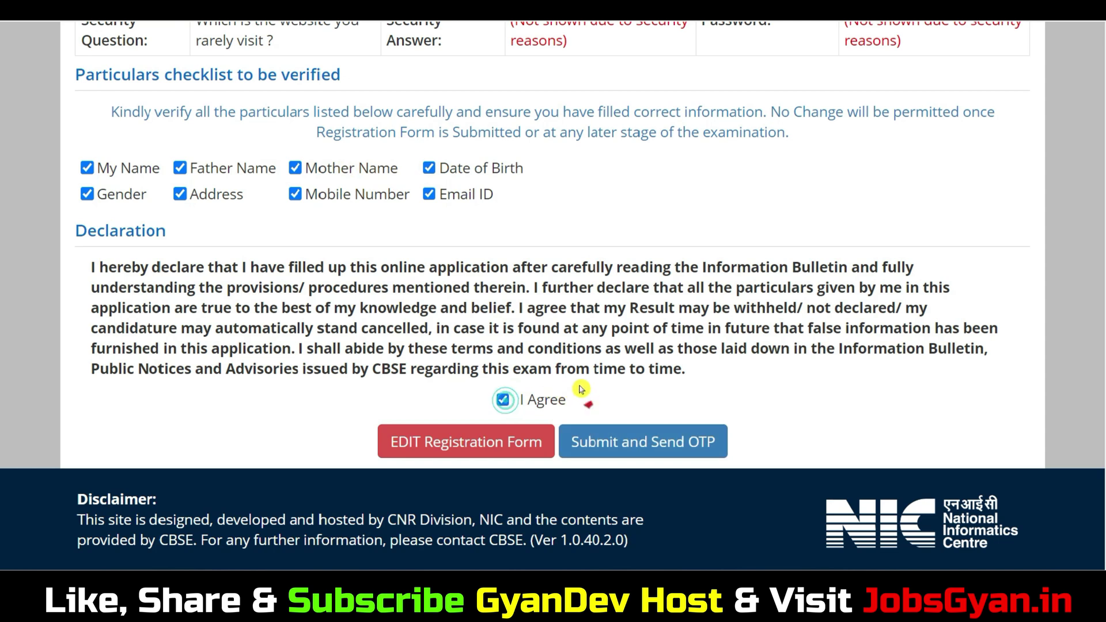
# Step: Submit the registration form, confirm Yes, and verify it with the mobile OTP
pyautogui.click(655, 452)
pyautogui.click(529, 336)
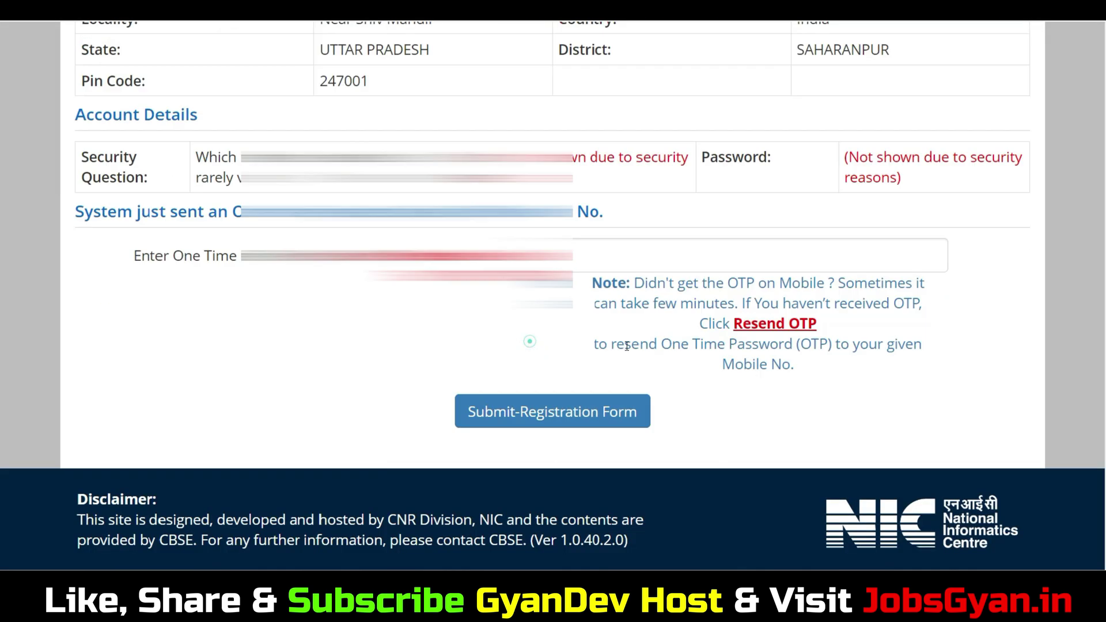
pyautogui.click(631, 258)
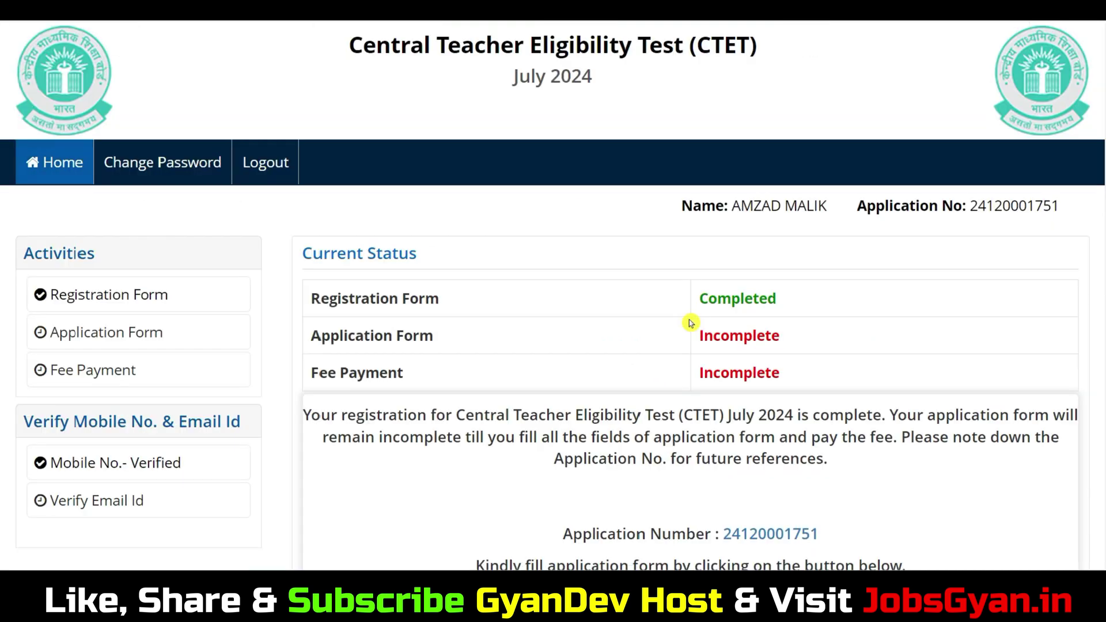
pyautogui.scroll(-3, 691, 321)
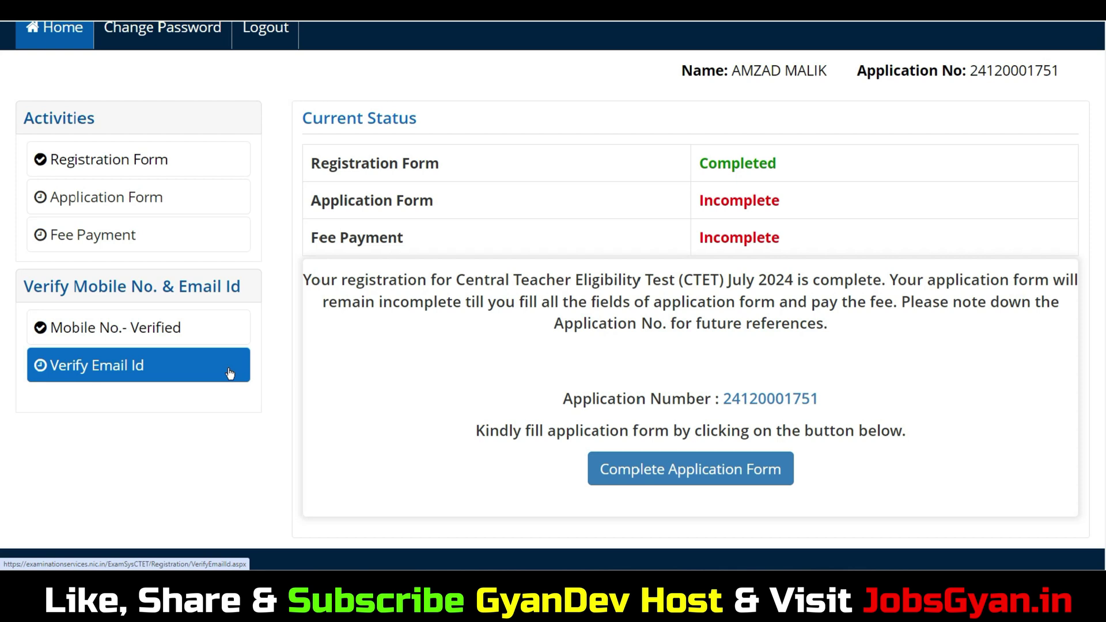
# Step: Verify the registered email ID by submitting the security pin and then the email OTP
pyautogui.click(177, 369)
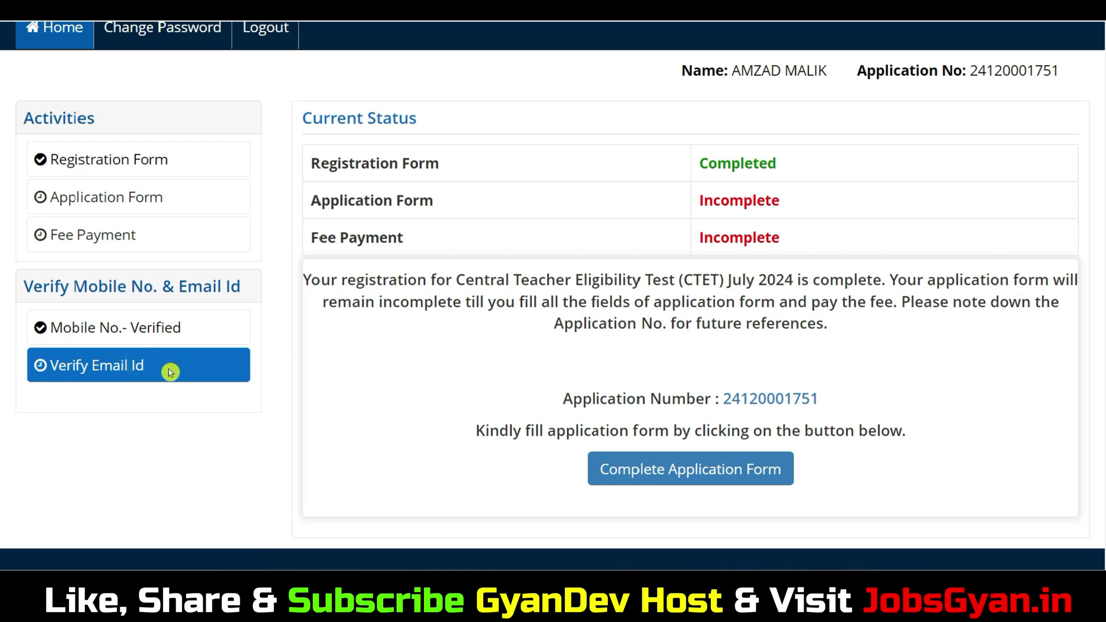
pyautogui.click(454, 340)
pyautogui.write('1T912T')
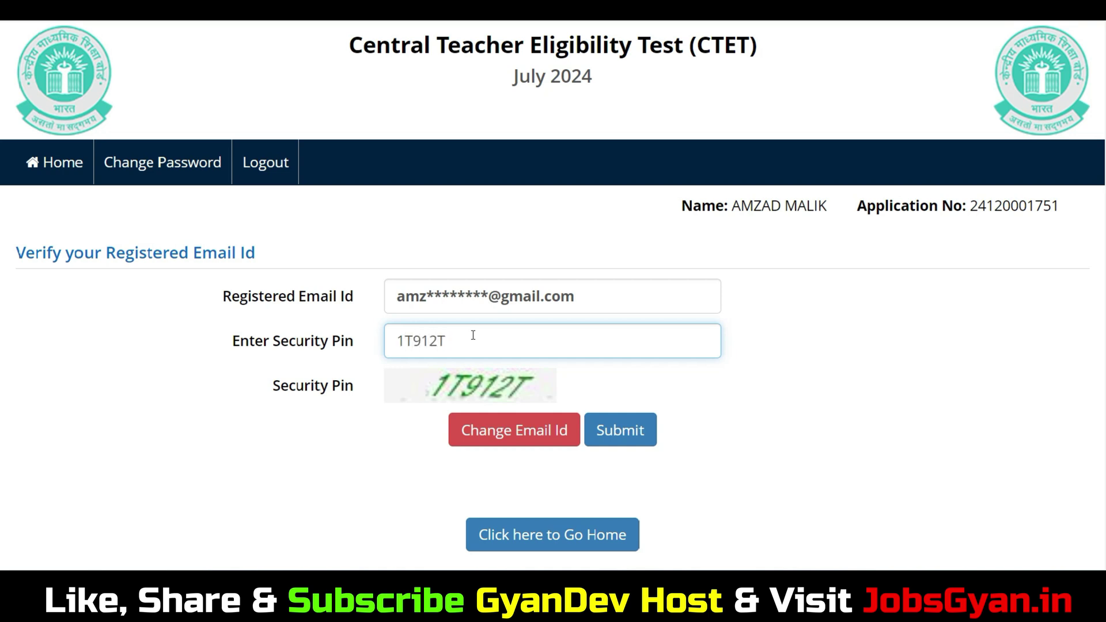
pyautogui.click(619, 433)
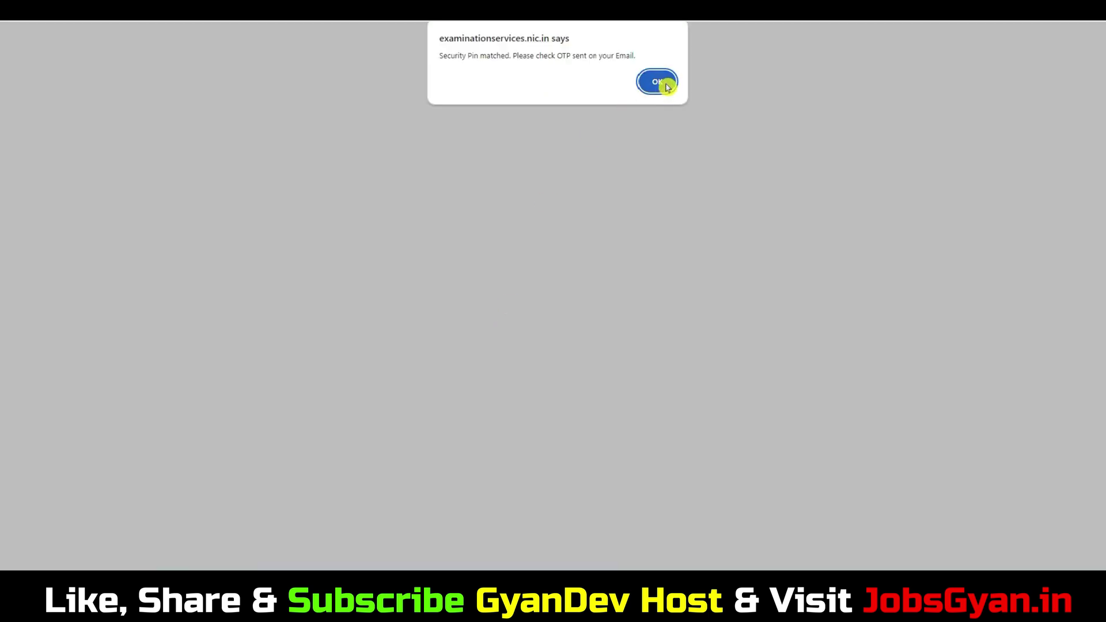
pyautogui.click(665, 85)
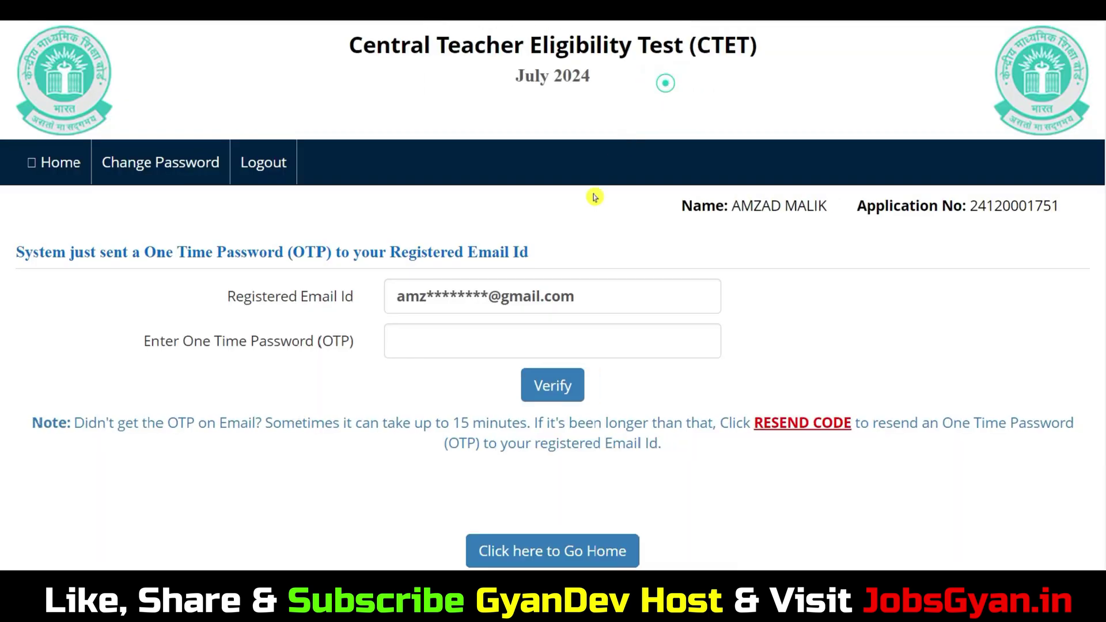
pyautogui.click(466, 343)
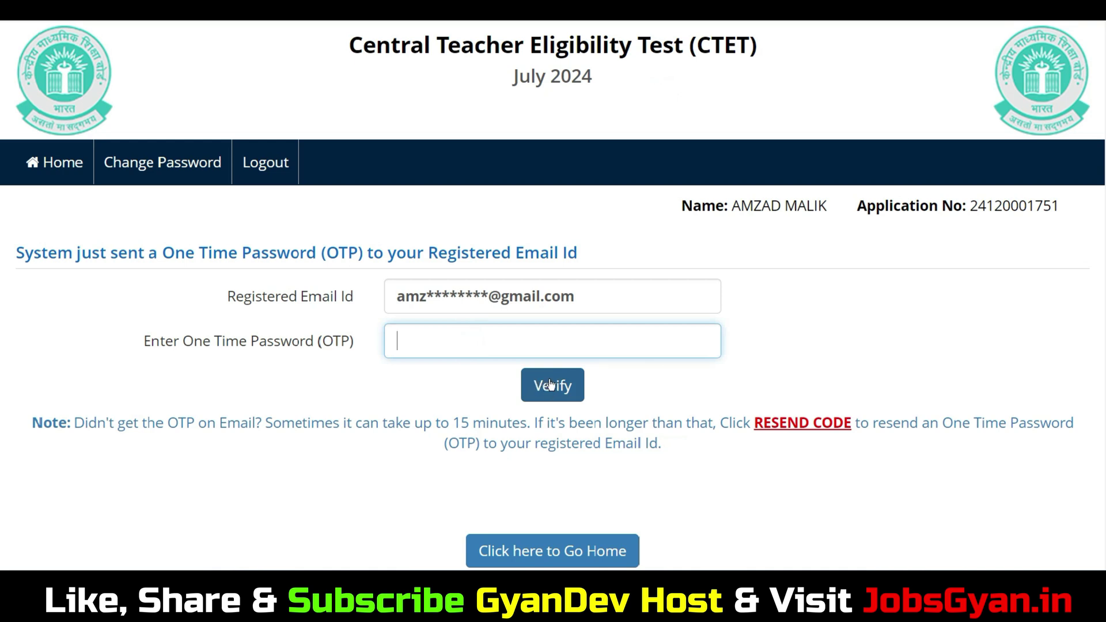
pyautogui.click(550, 384)
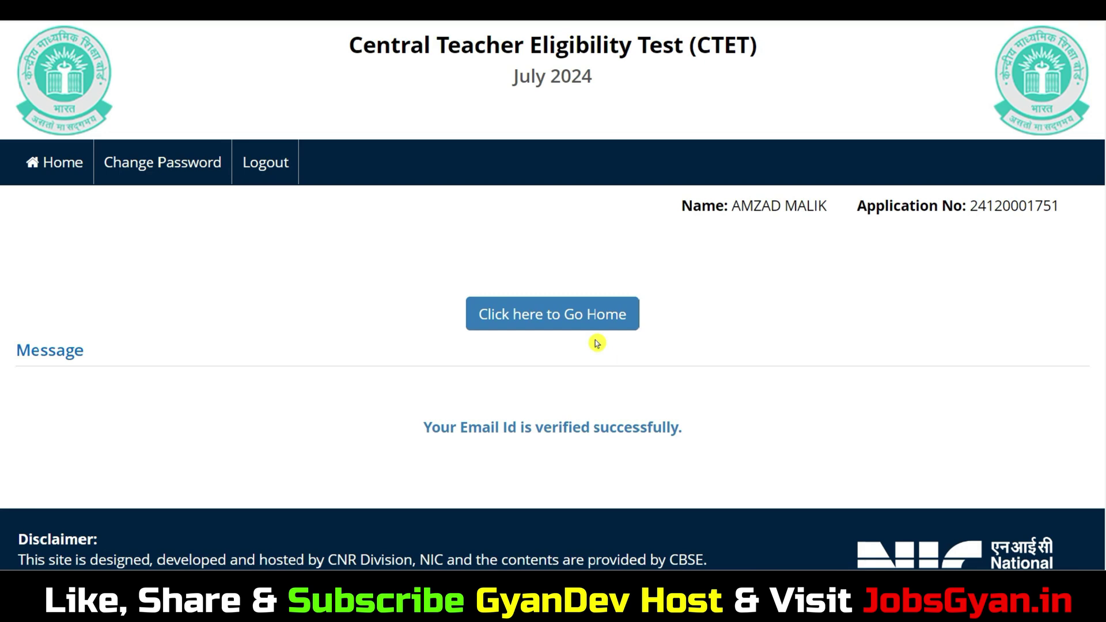
# Step: Return to the dashboard and open the Personal Details step of the application form
pyautogui.click(582, 322)
pyautogui.scroll(-5, 688, 374)
pyautogui.click(784, 374)
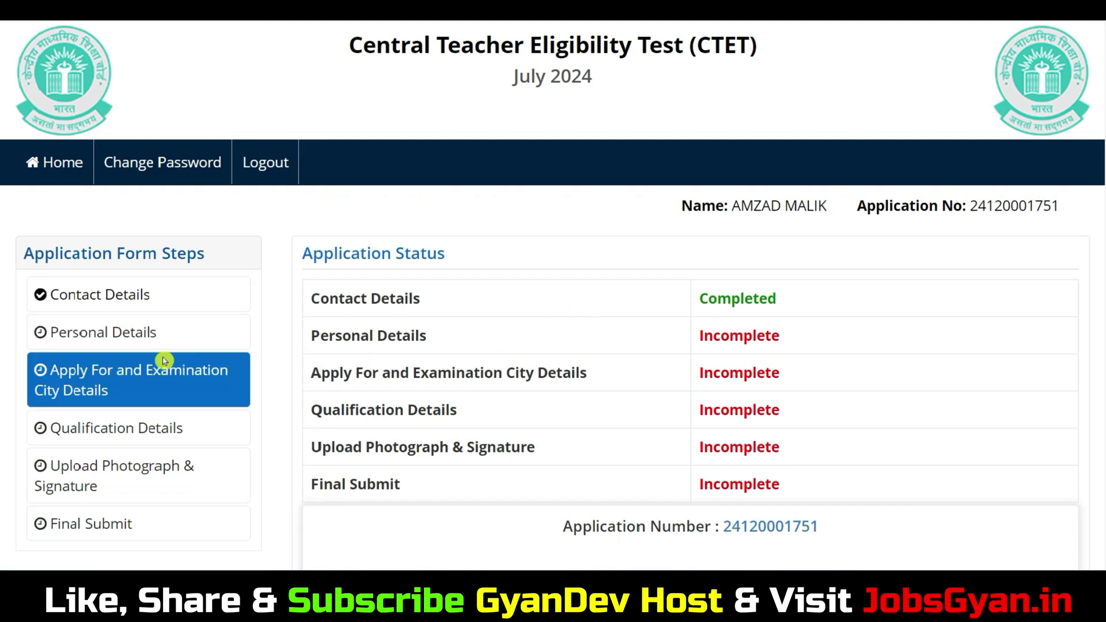
pyautogui.click(112, 336)
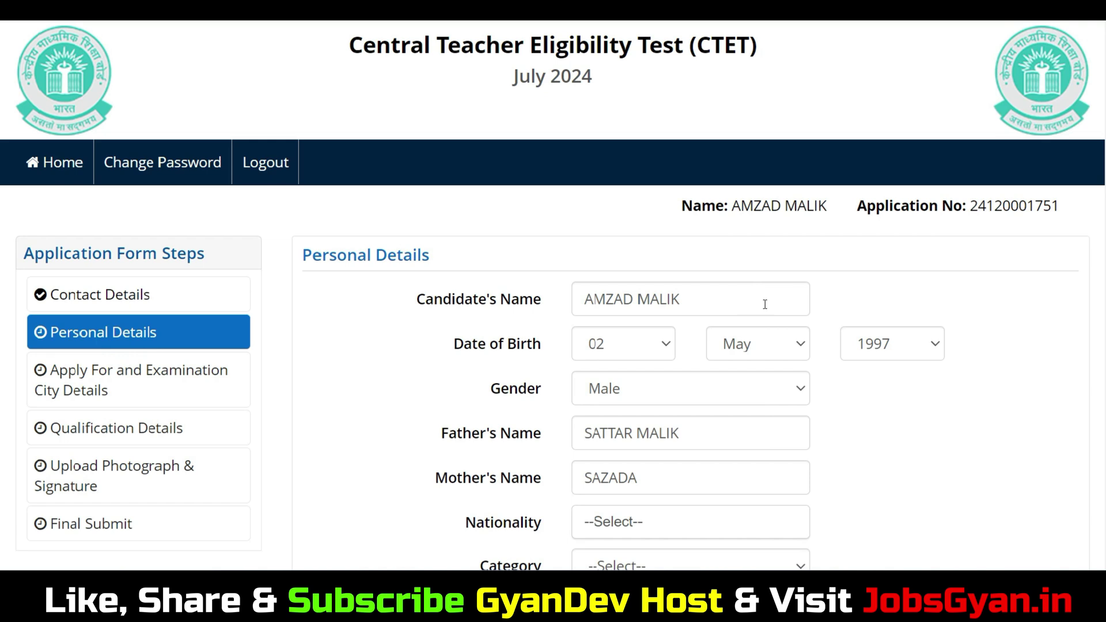
# Step: Set nationality to Indian and category to ST
pyautogui.scroll(-2, 3, 214)
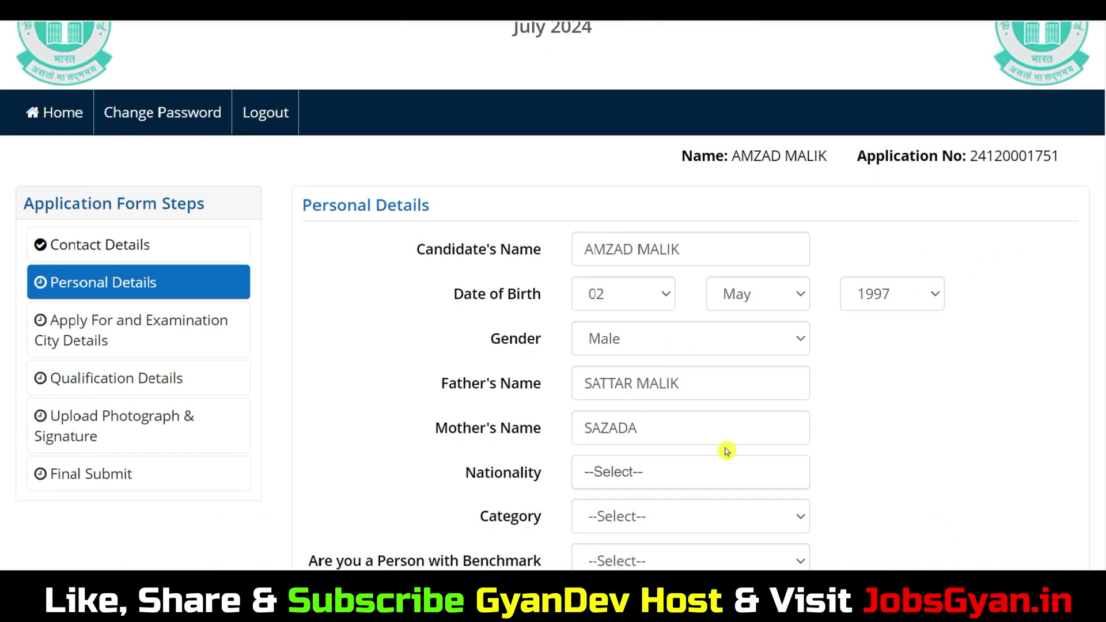
pyautogui.scroll(-1, 3, 275)
pyautogui.click(642, 444)
pyautogui.click(604, 535)
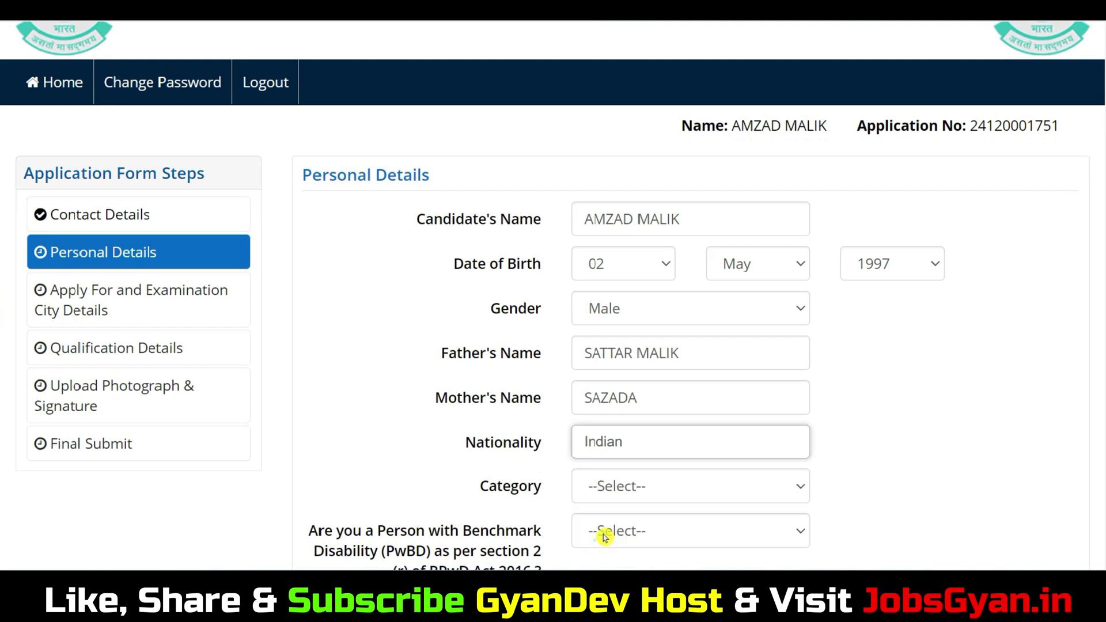
pyautogui.click(604, 485)
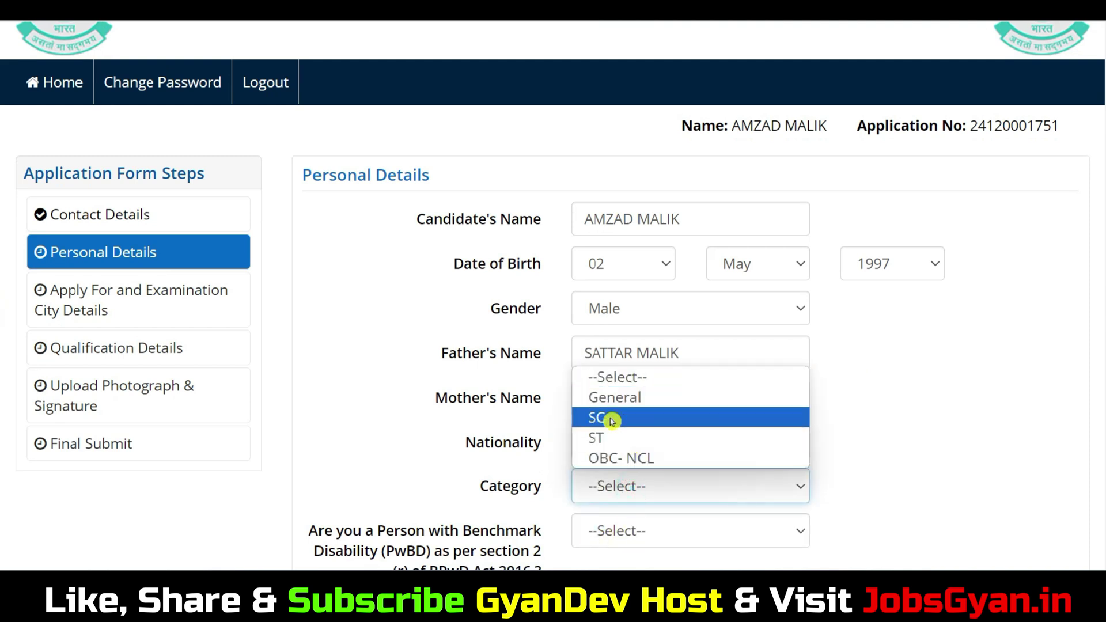
pyautogui.click(626, 442)
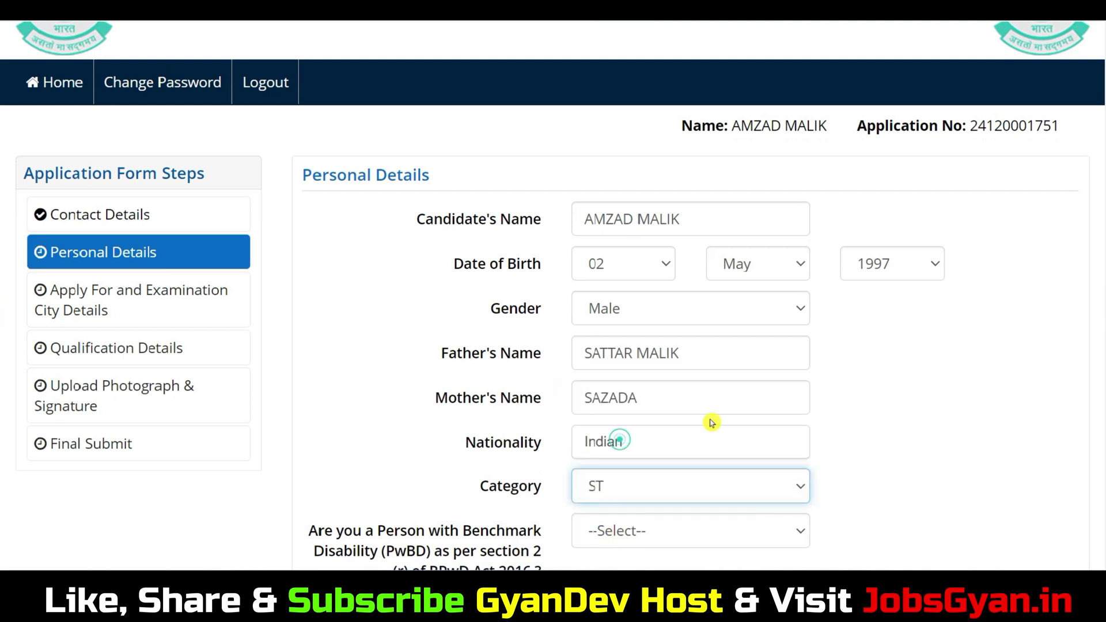
pyautogui.click(657, 485)
pyautogui.click(3, 247)
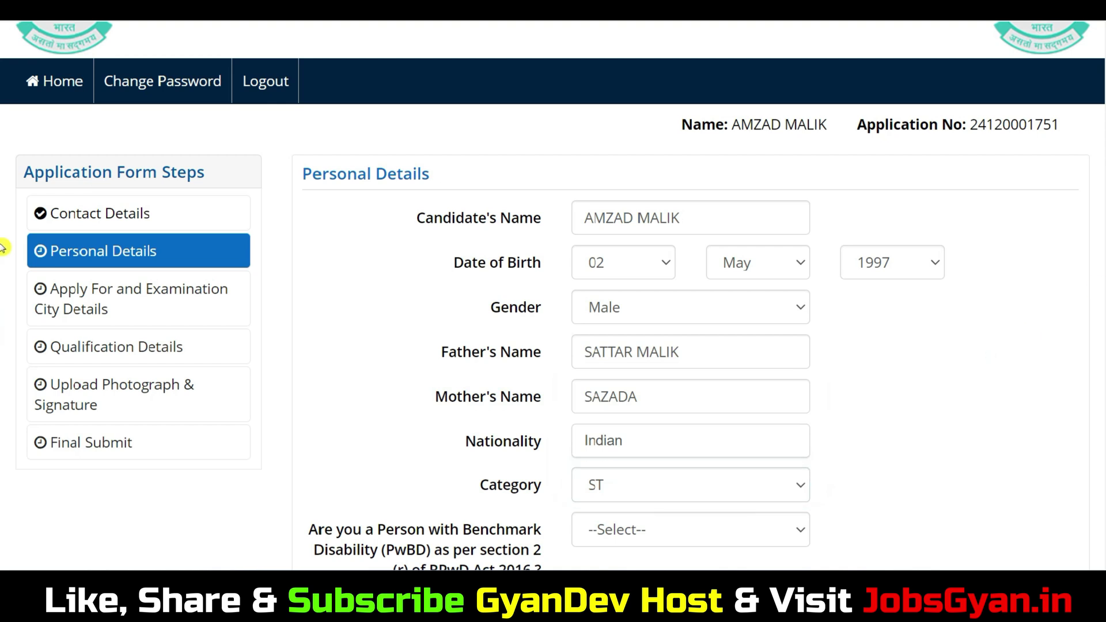
# Step: Answer No to both the PwBD question and the PwD scribe question
pyautogui.scroll(-3, 4, 246)
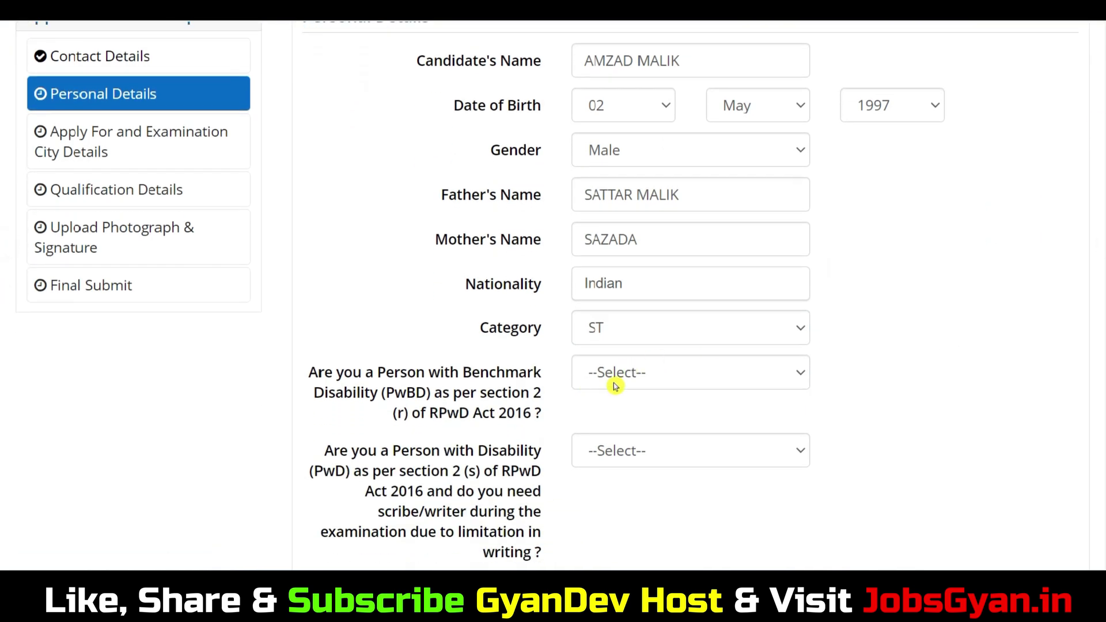
pyautogui.moveTo(431, 393); pyautogui.dragTo(500, 413)
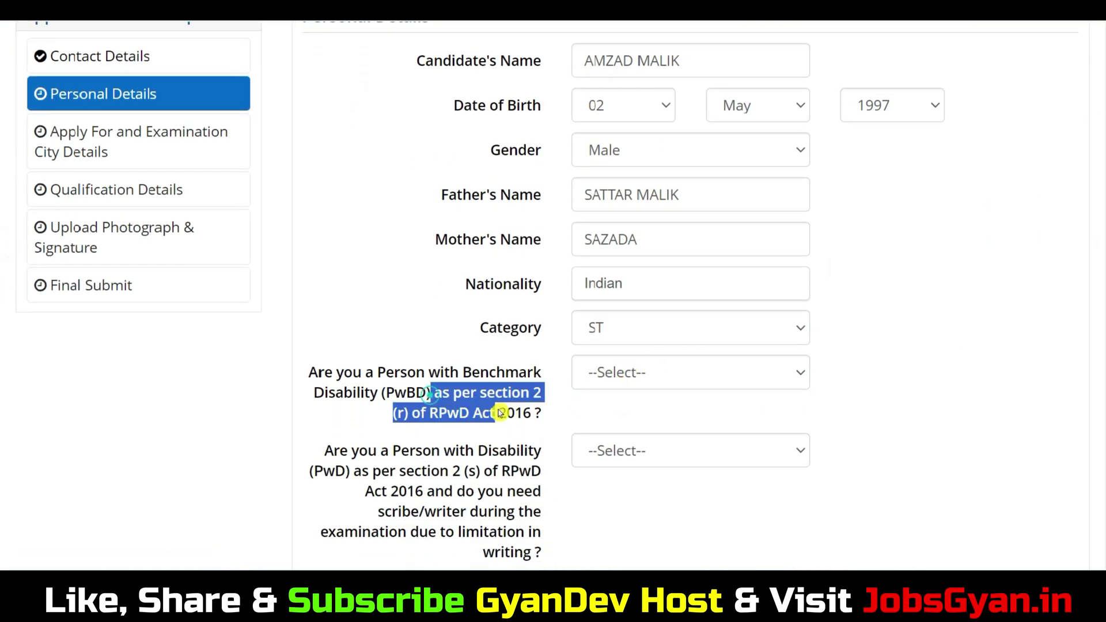
pyautogui.click(658, 372)
pyautogui.click(610, 440)
pyautogui.scroll(-3, 835, 309)
pyautogui.moveTo(378, 327); pyautogui.dragTo(481, 372)
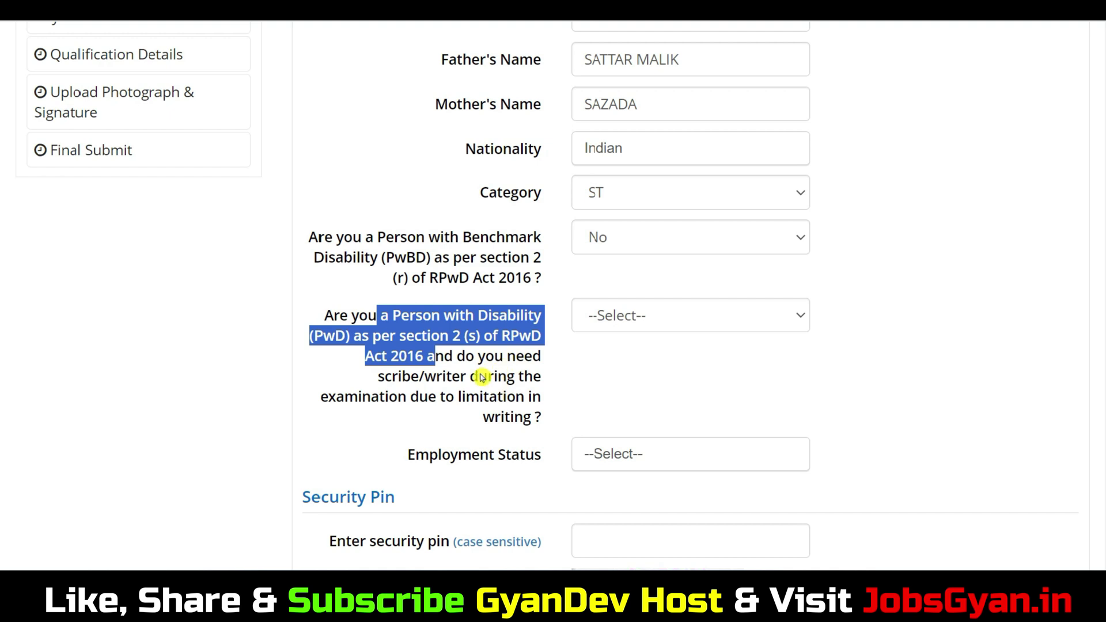
pyautogui.click(656, 316)
pyautogui.click(668, 382)
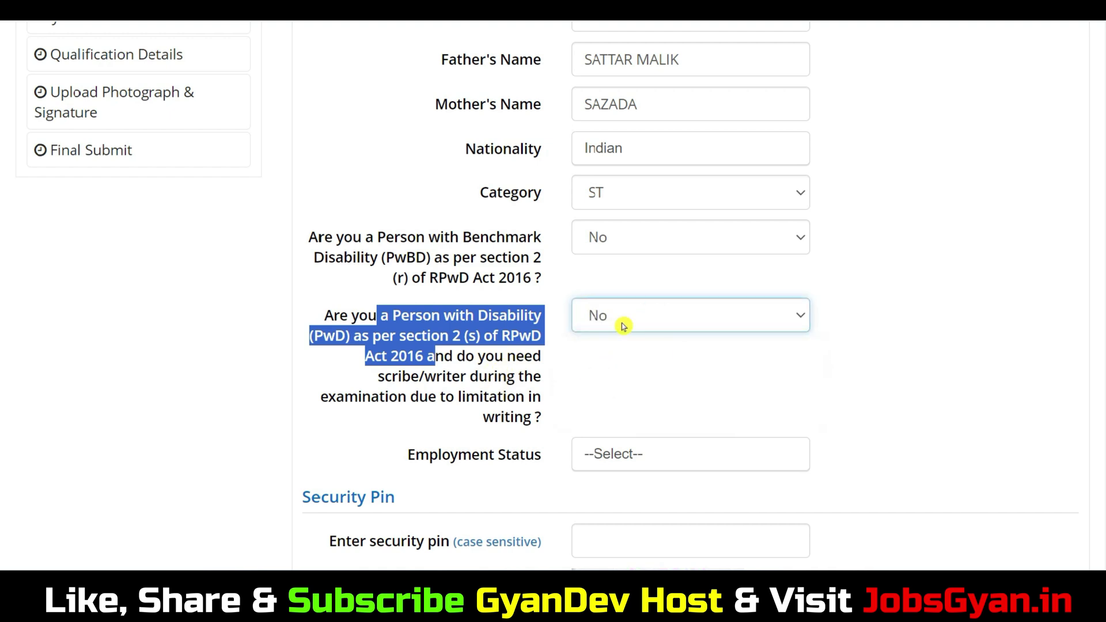
# Step: Set employment status to Not Employed, enter the security pin, and save the personal details
pyautogui.scroll(-4, 679, 311)
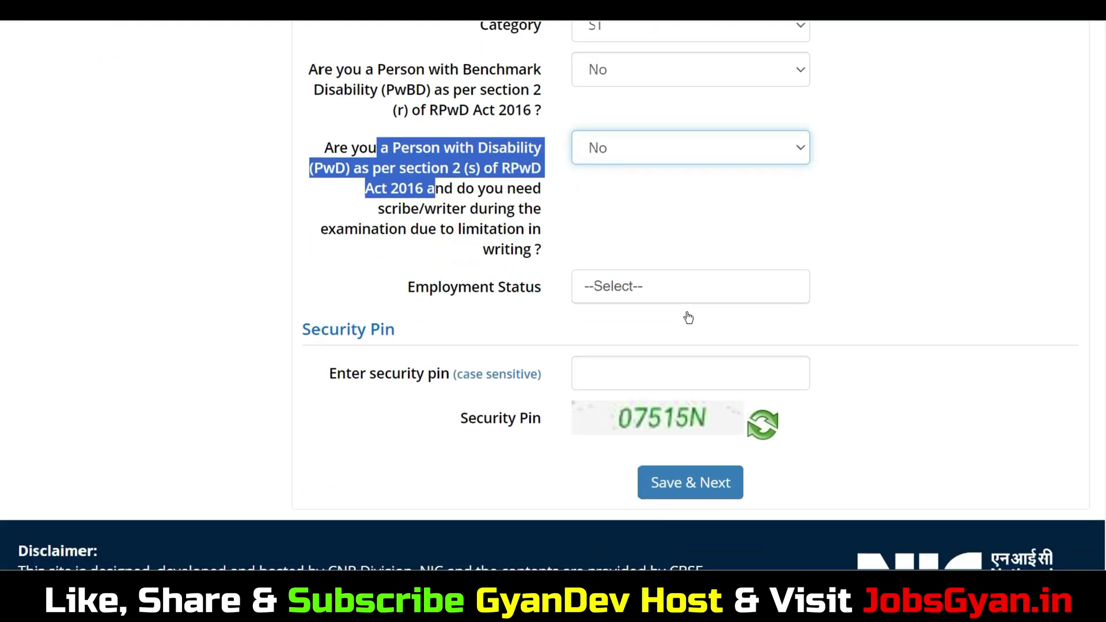
pyautogui.click(641, 252)
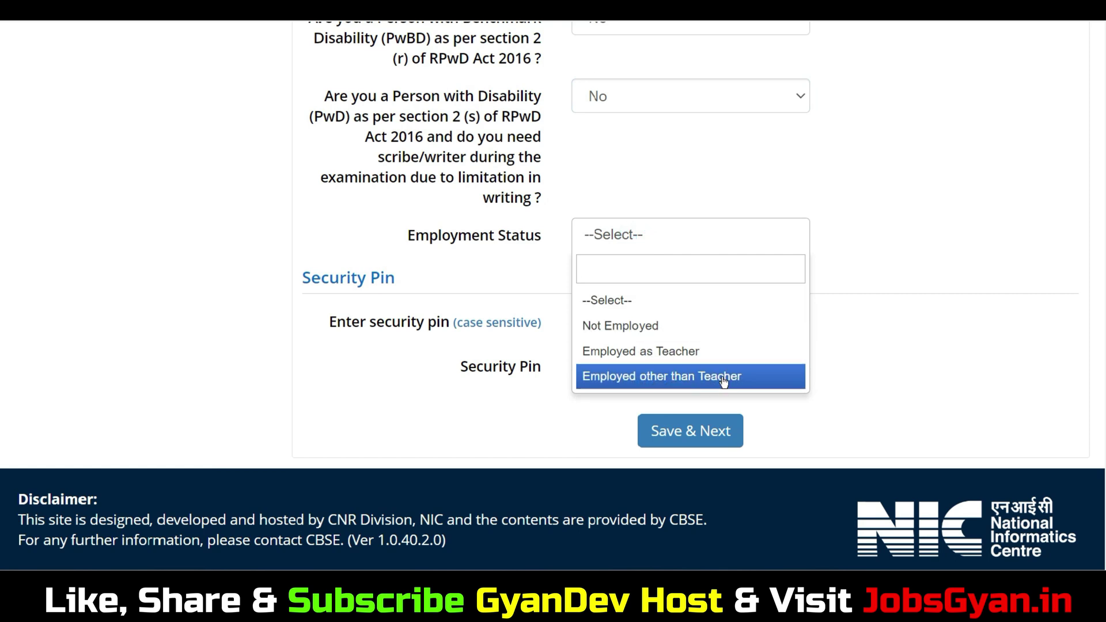
pyautogui.click(682, 330)
pyautogui.click(666, 321)
pyautogui.write('07515N')
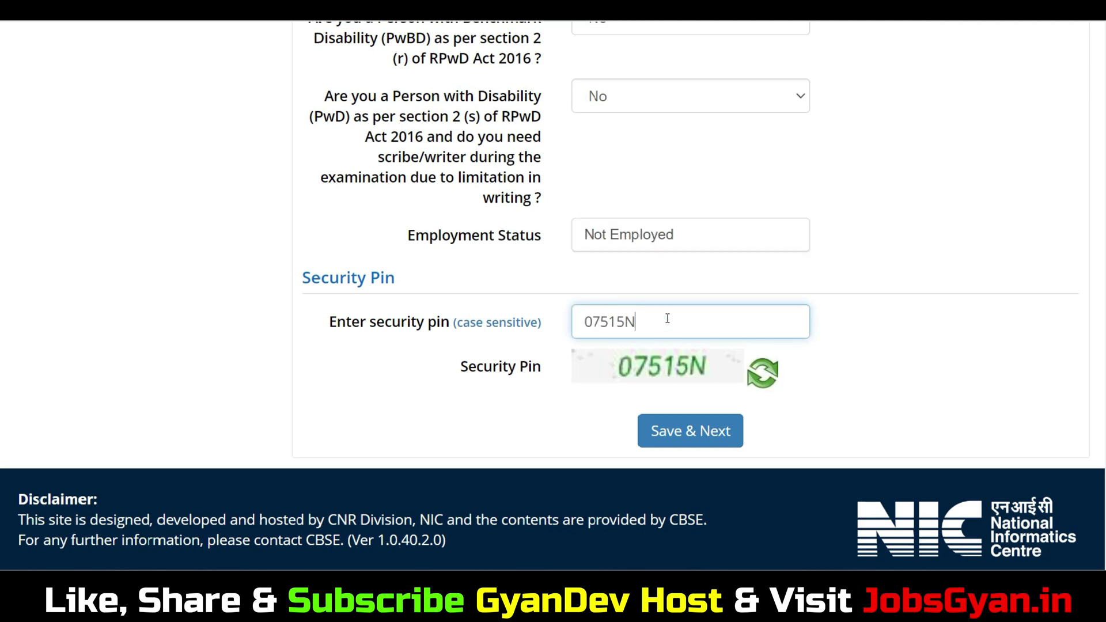
pyautogui.click(694, 430)
pyautogui.click(526, 334)
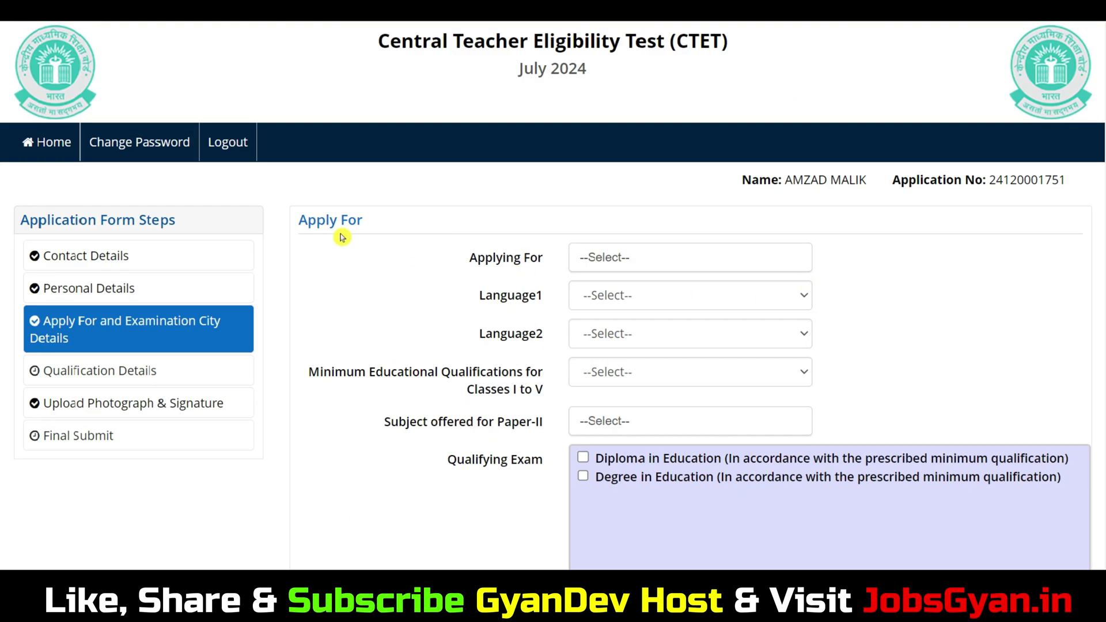
# Step: Select Paper-I (Class I-V) in the Applying For dropdown
pyautogui.click(655, 263)
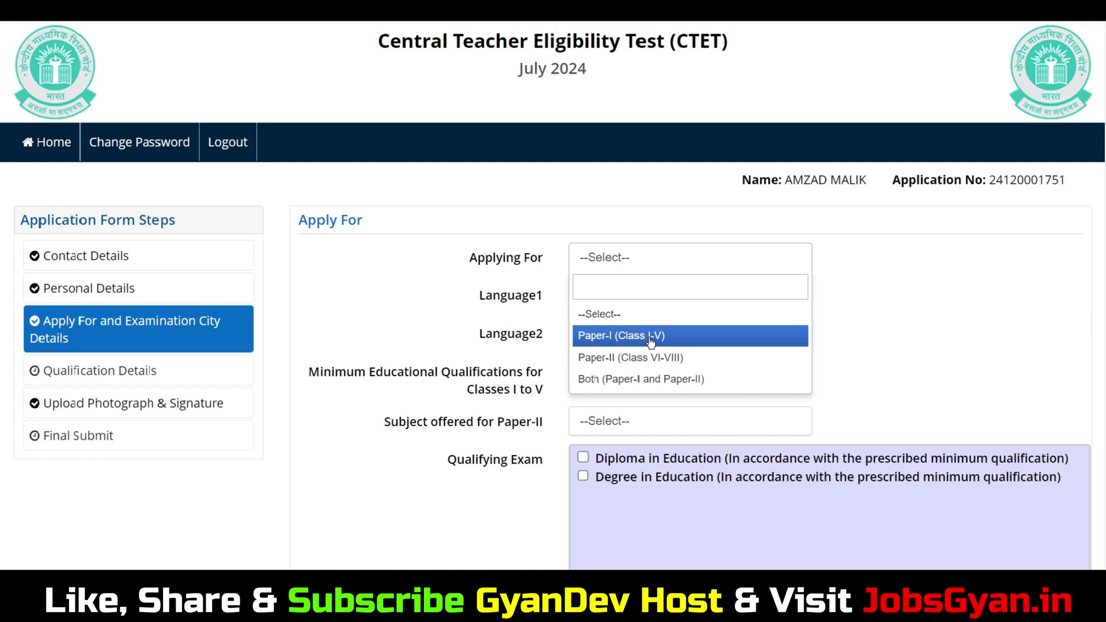
pyautogui.click(651, 340)
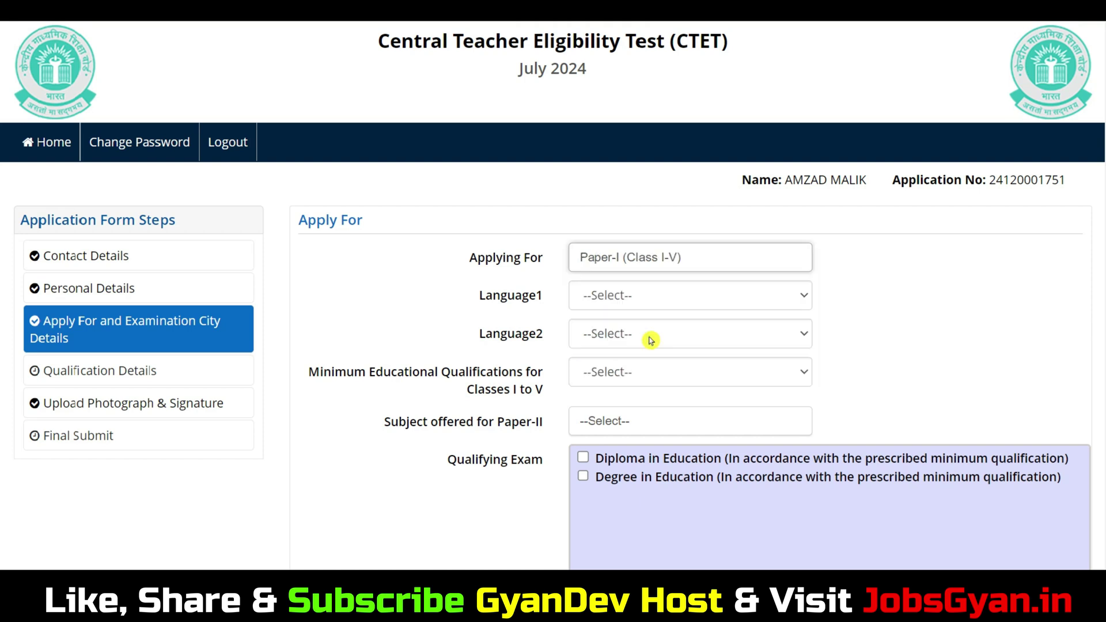
pyautogui.click(651, 264)
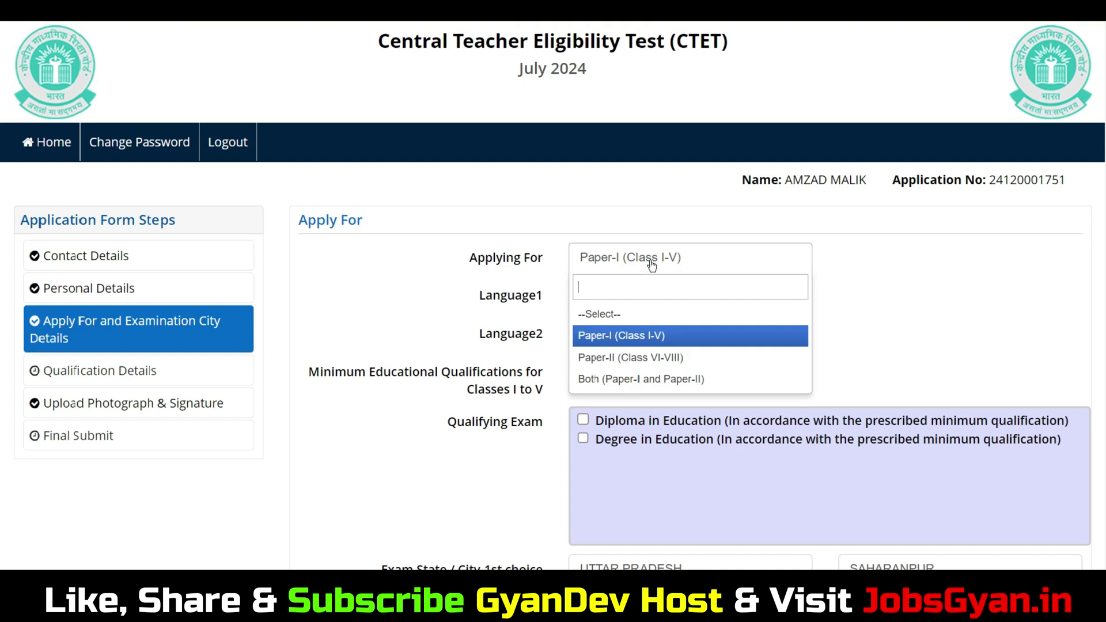
pyautogui.click(850, 332)
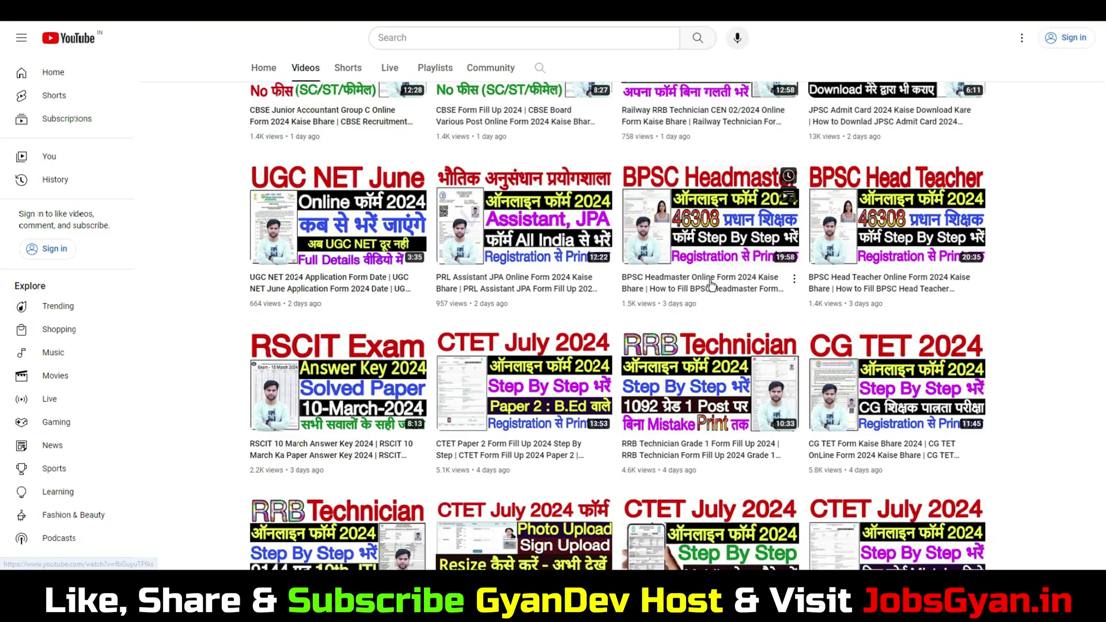
pyautogui.scroll(5, 713, 288)
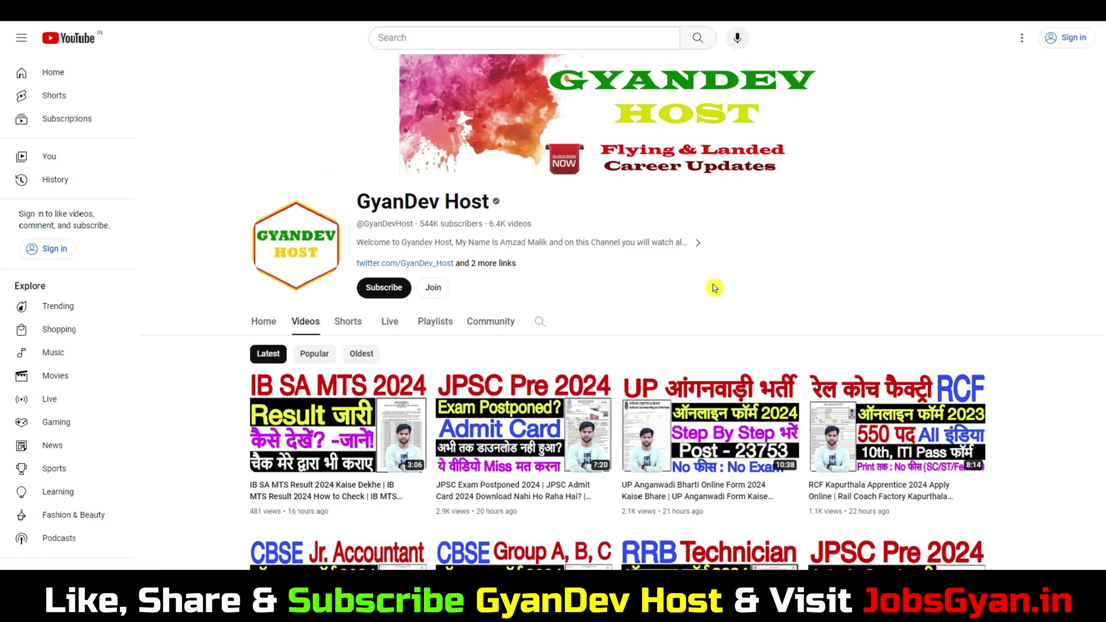
pyautogui.scroll(-5, 713, 287)
pyautogui.moveTo(651, 279)
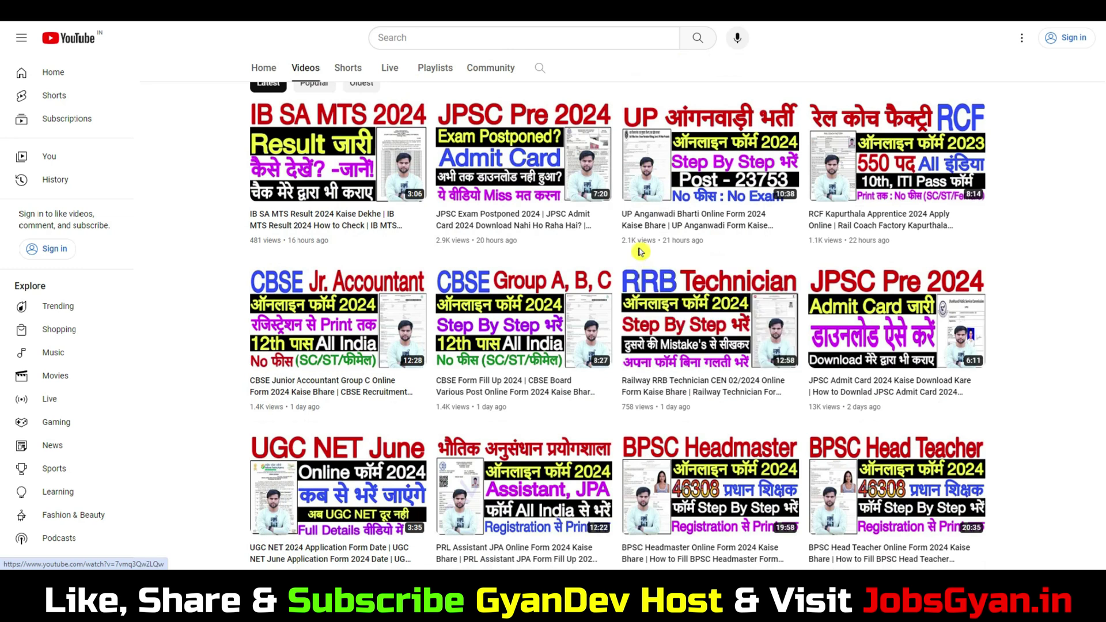
pyautogui.scroll(-2, 641, 251)
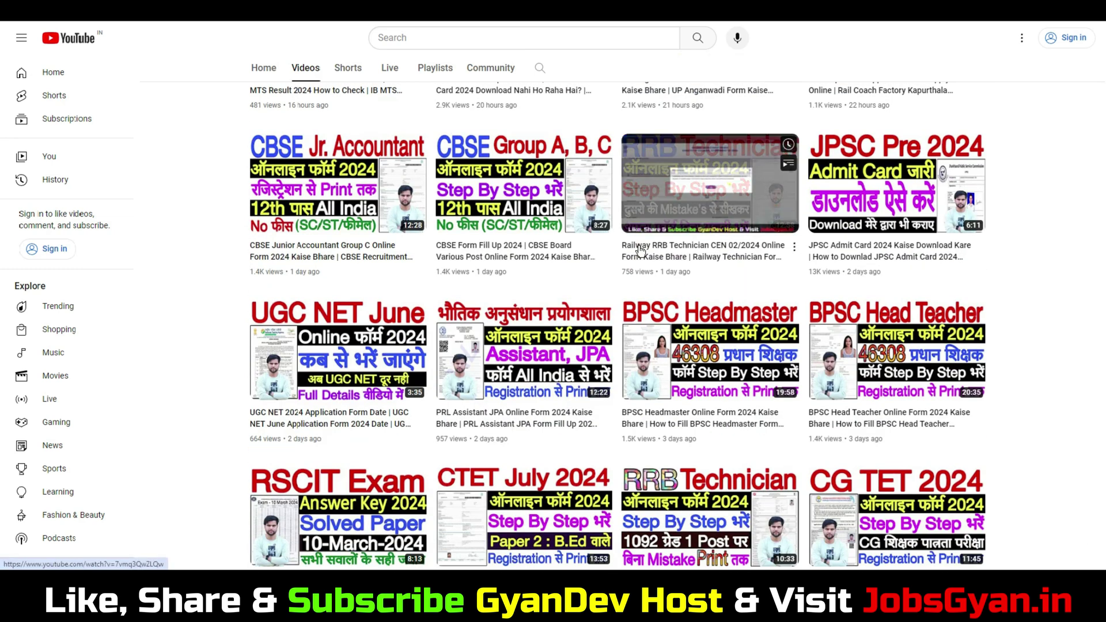
pyautogui.scroll(-2, 641, 250)
pyautogui.moveTo(489, 346)
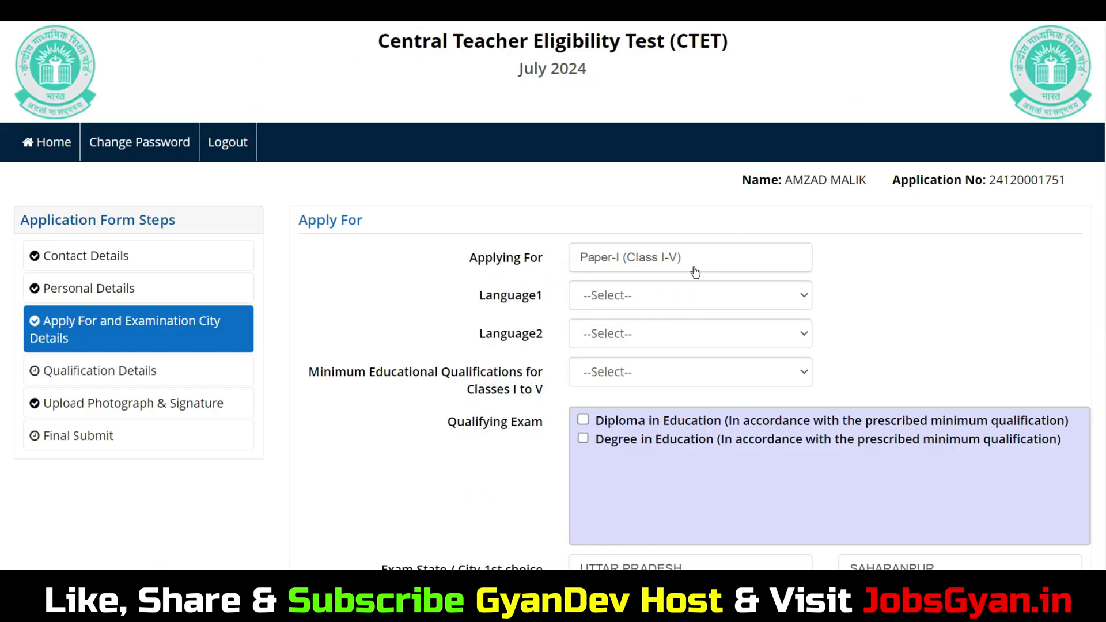
# Step: Choose Hindi for Language1 and English for Language2
pyautogui.click(638, 305)
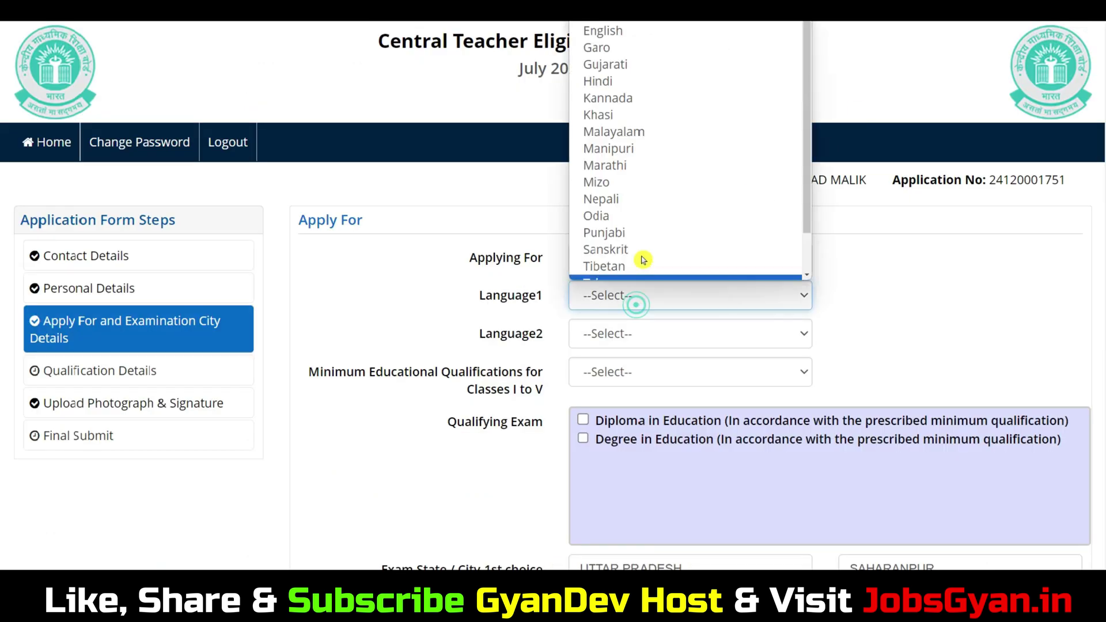
pyautogui.click(619, 72)
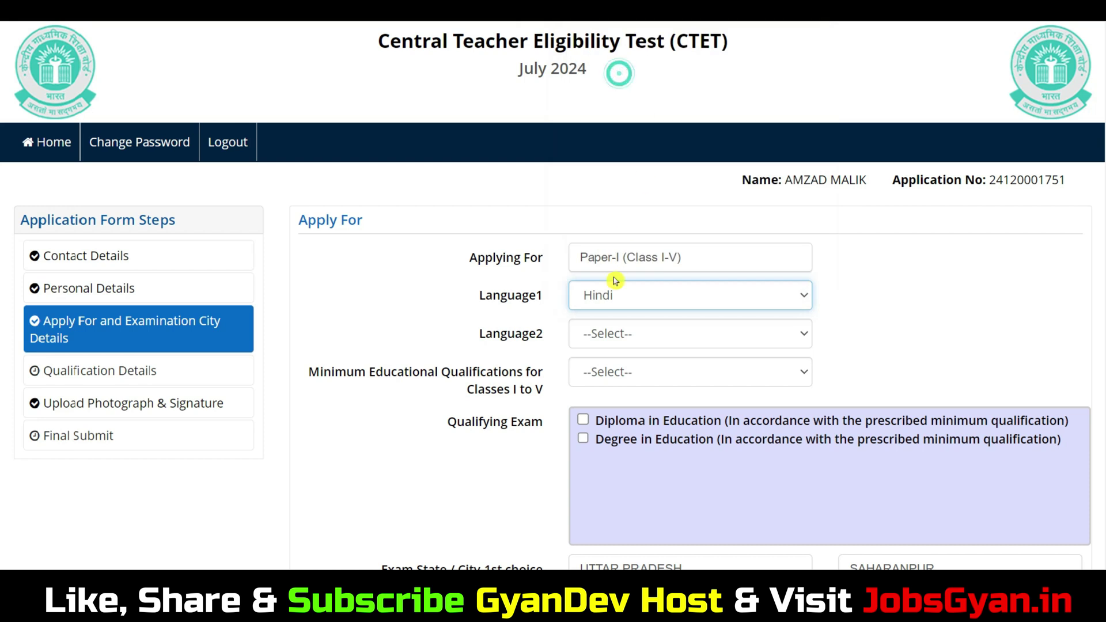
pyautogui.click(610, 337)
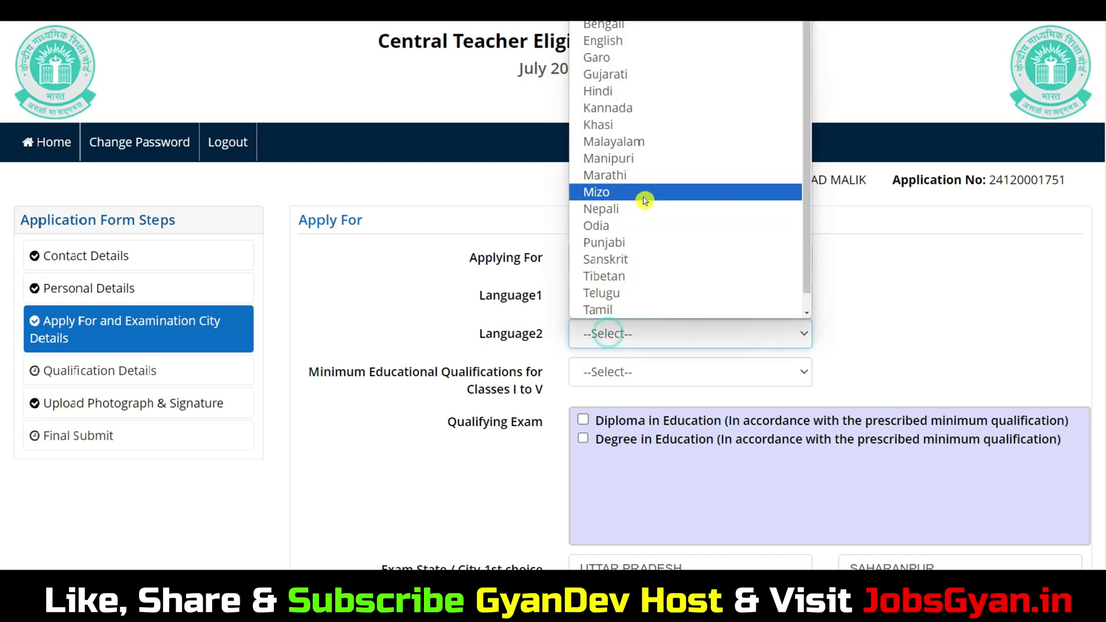
pyautogui.click(604, 41)
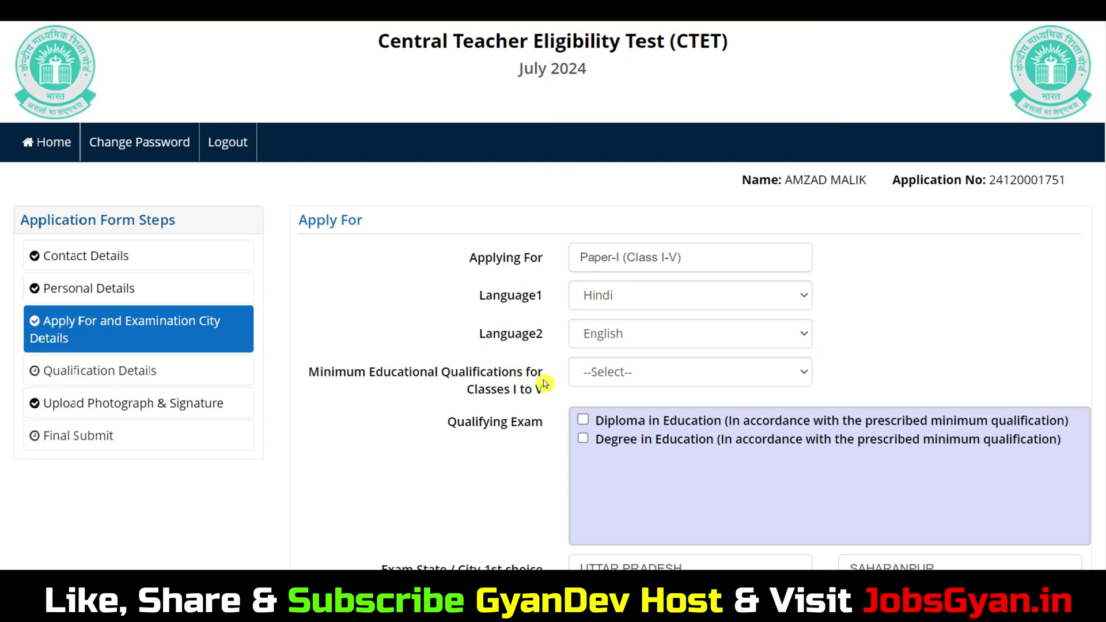
pyautogui.click(653, 375)
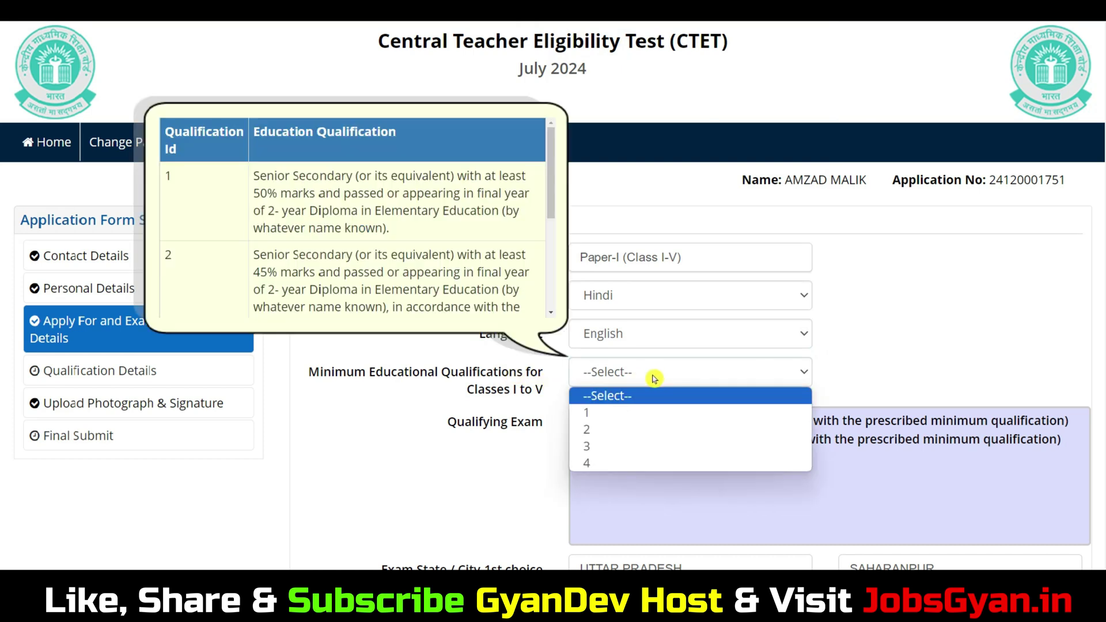
pyautogui.scroll(-3, 461, 265)
pyautogui.scroll(3, 452, 242)
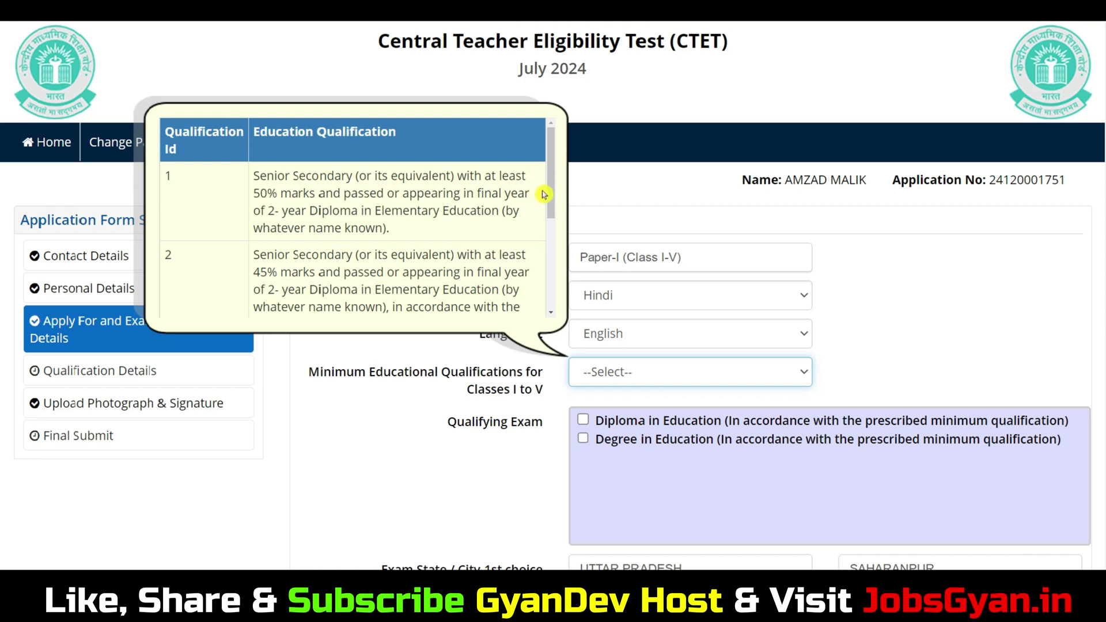
pyautogui.moveTo(551, 191); pyautogui.dragTo(555, 225)
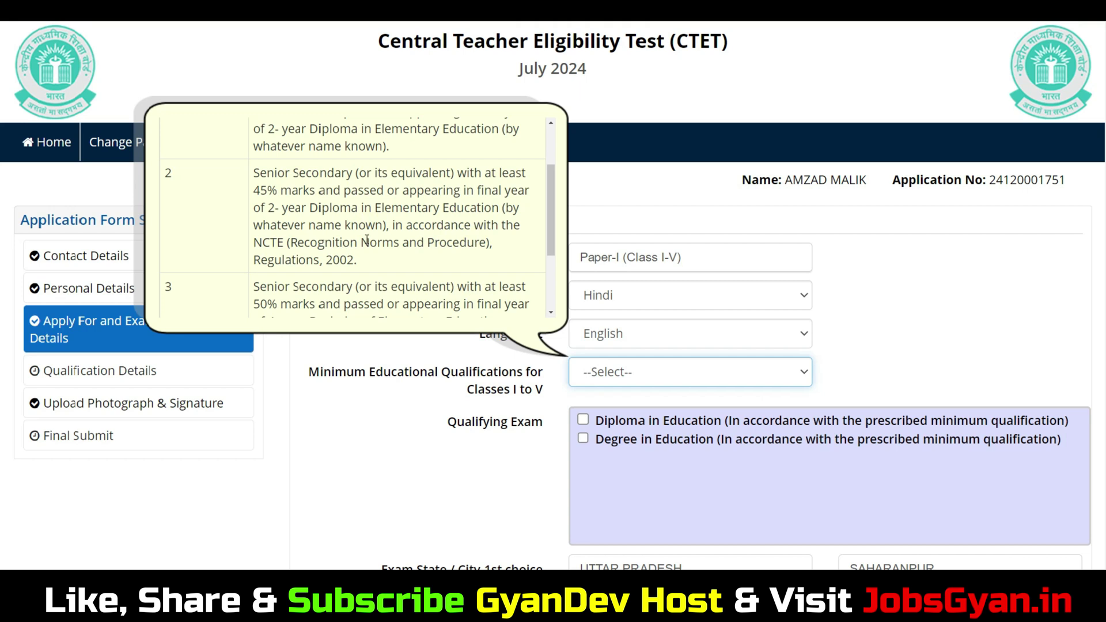
pyautogui.moveTo(281, 190); pyautogui.dragTo(341, 209)
pyautogui.click(375, 214)
pyautogui.moveTo(551, 205); pyautogui.dragTo(552, 247)
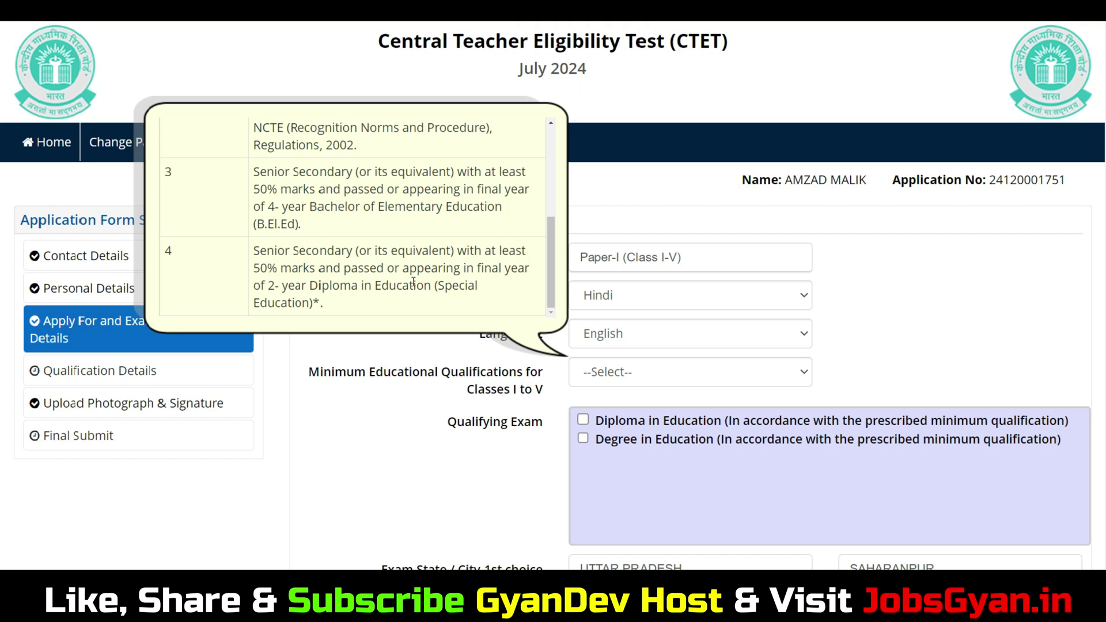
pyautogui.scroll(5, 413, 197)
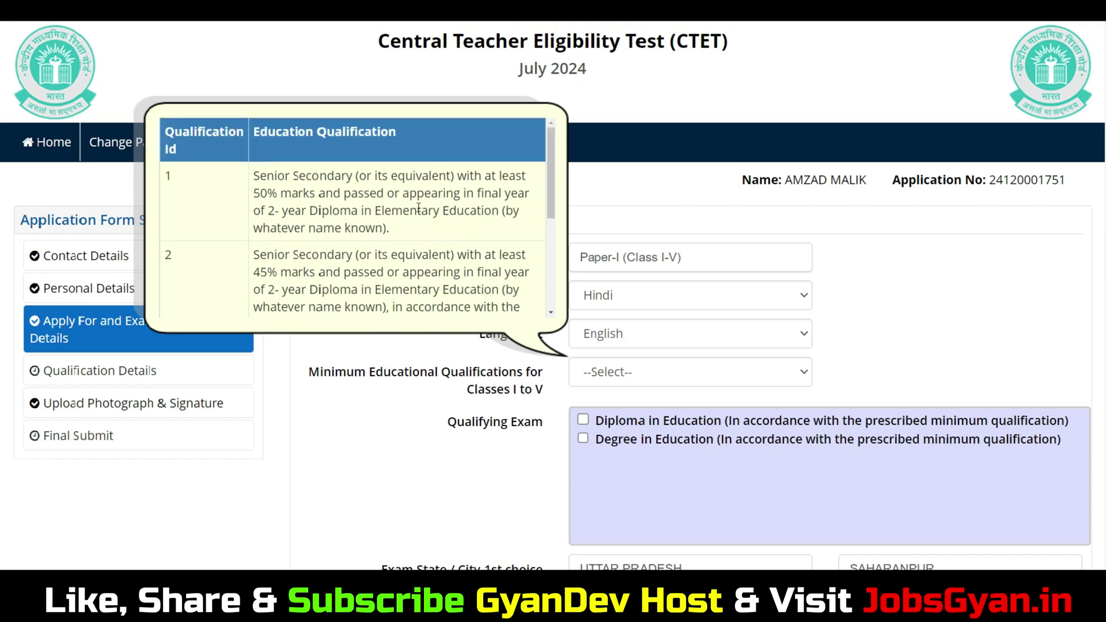
# Step: Select minimum qualification 1 and tick Diploma in Education as the qualifying exam
pyautogui.click(606, 366)
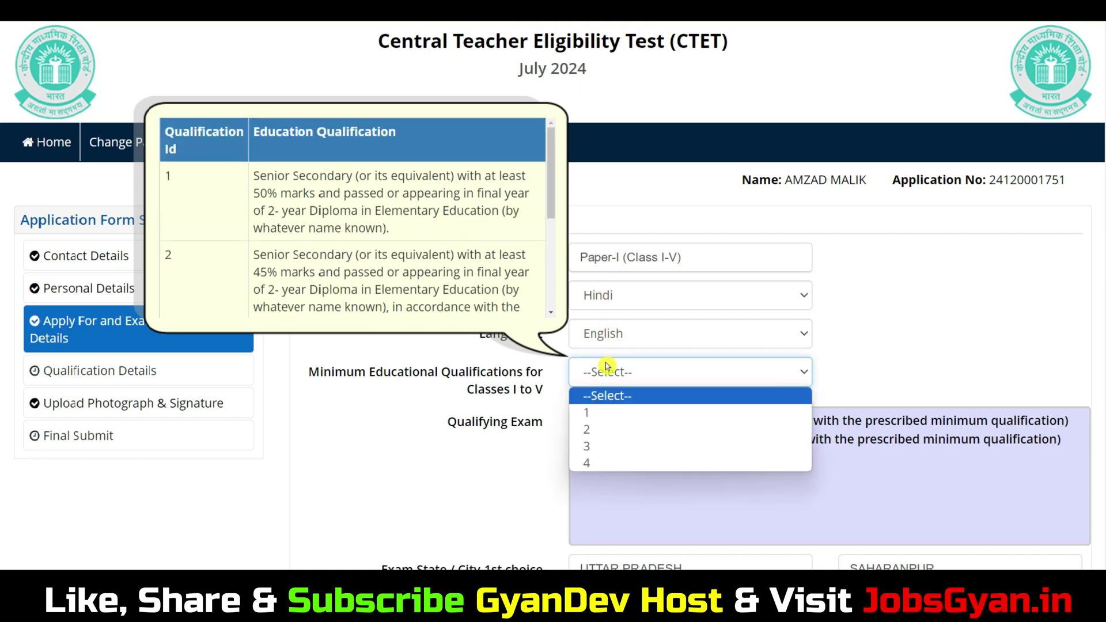
pyautogui.click(596, 414)
pyautogui.click(945, 301)
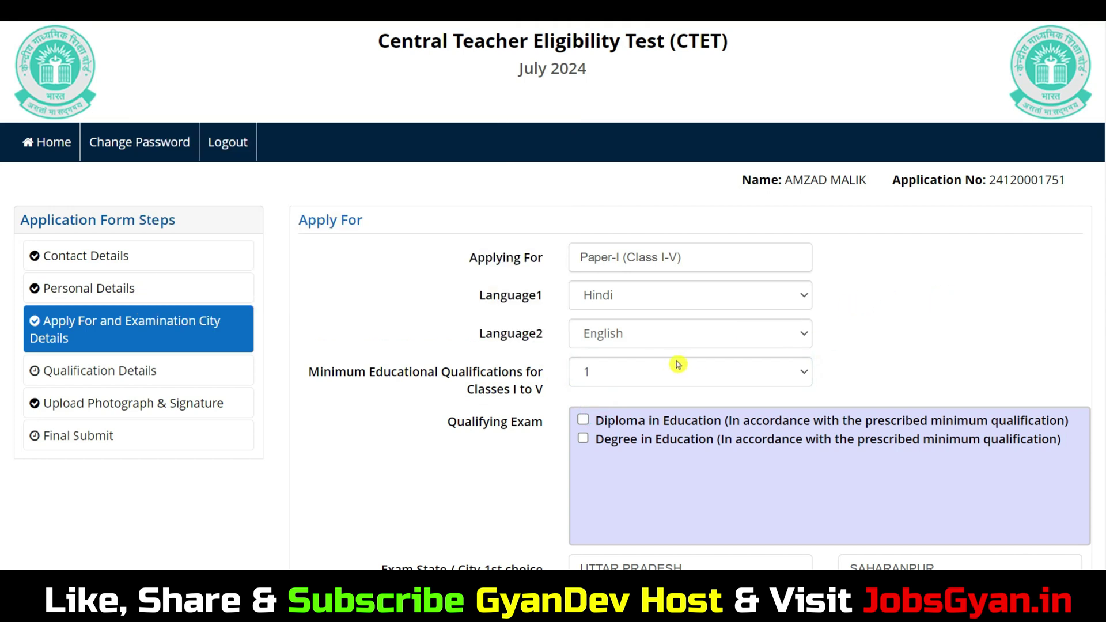
pyautogui.scroll(-2, 780, 353)
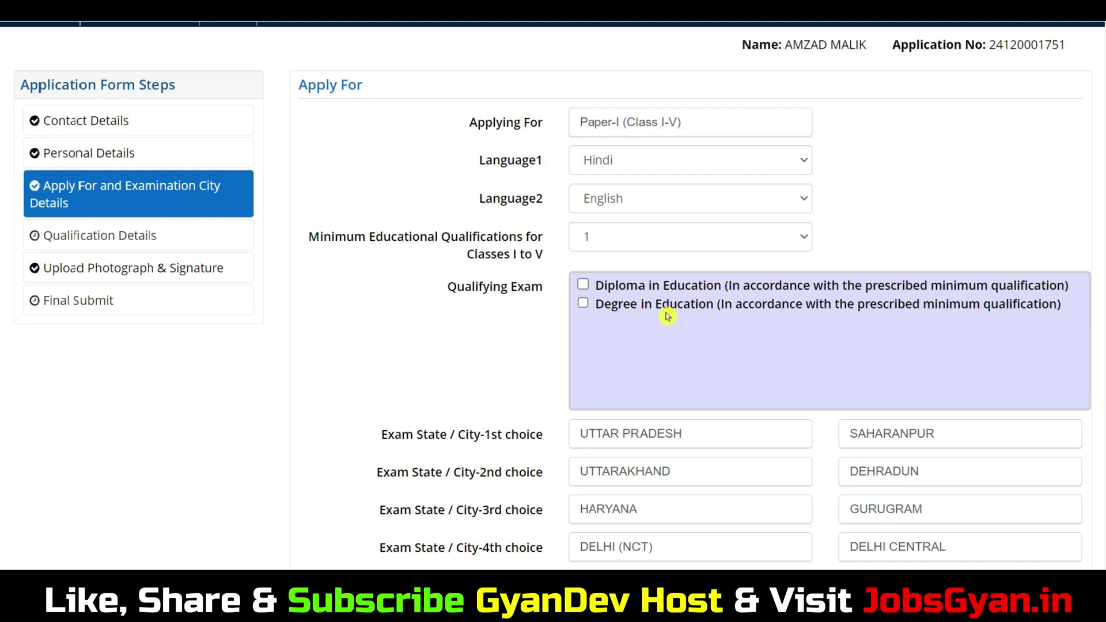
pyautogui.click(583, 284)
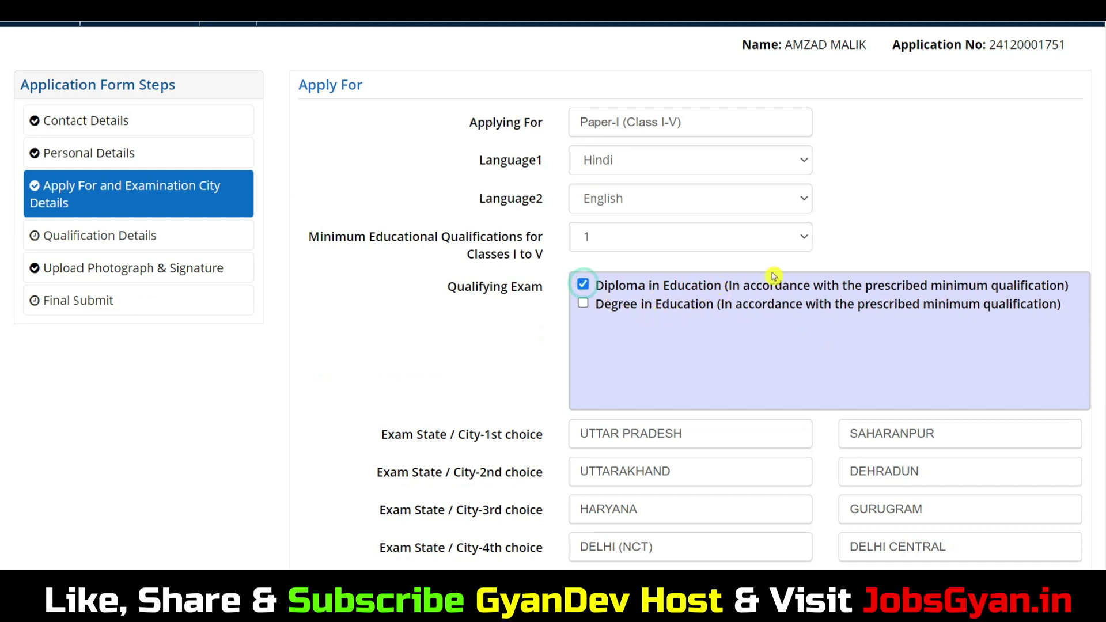
# Step: Keep UTTAR PRADESH and SAHARANPUR as the first-choice exam state and city
pyautogui.scroll(-2, 773, 276)
pyautogui.scroll(-2, 673, 196)
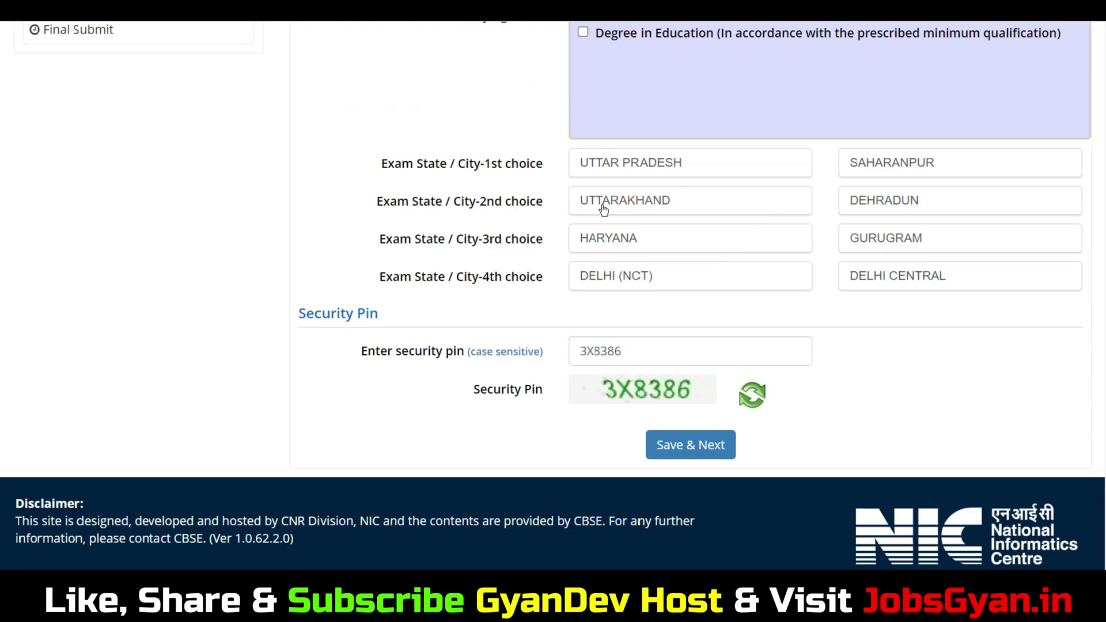
pyautogui.click(663, 163)
pyautogui.click(629, 280)
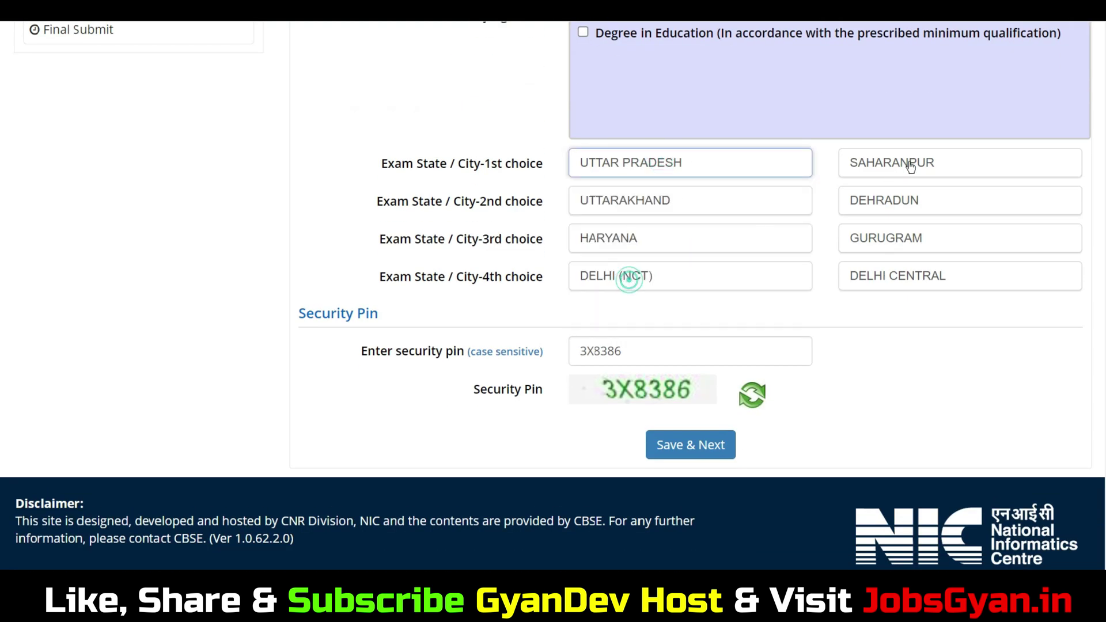
pyautogui.click(910, 167)
pyautogui.click(824, 194)
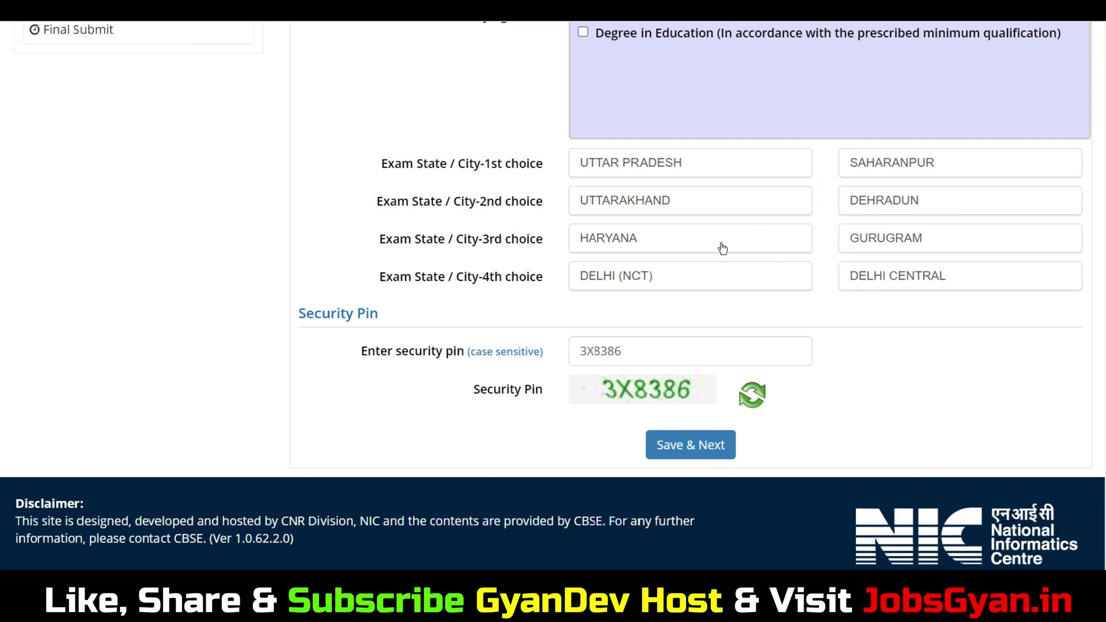
pyautogui.click(873, 259)
# Step: Save the Apply For details and confirm submission
pyautogui.click(702, 449)
pyautogui.click(528, 330)
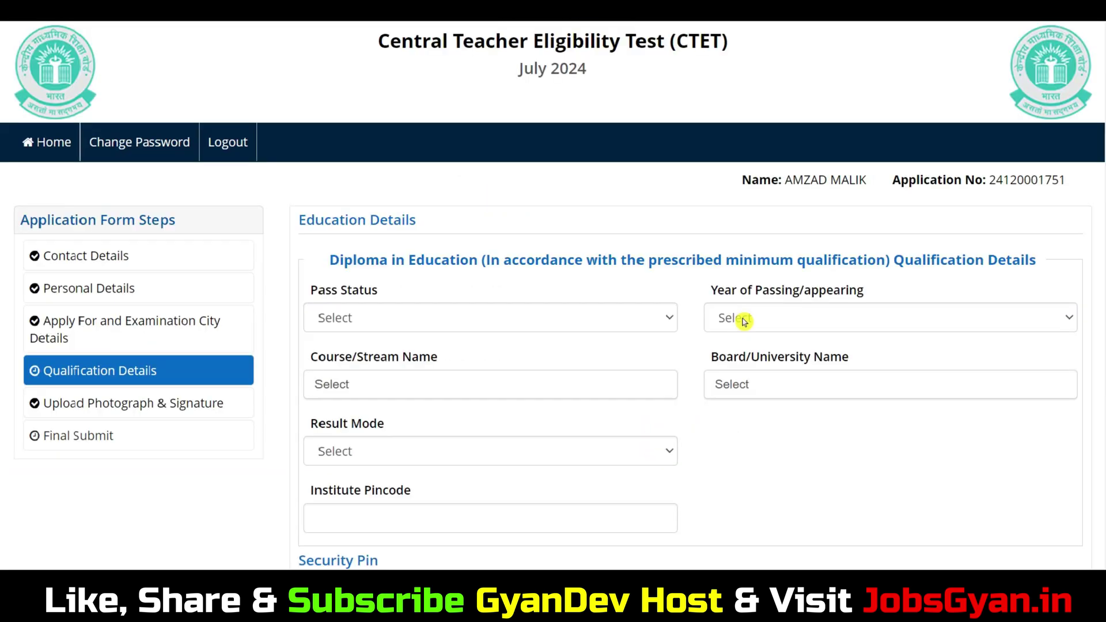
pyautogui.scroll(-4, 755, 300)
pyautogui.scroll(4, 755, 300)
# Step: Set Pass Status to Passed, year 2021, and course Education/Elementry Education etc
pyautogui.click(435, 318)
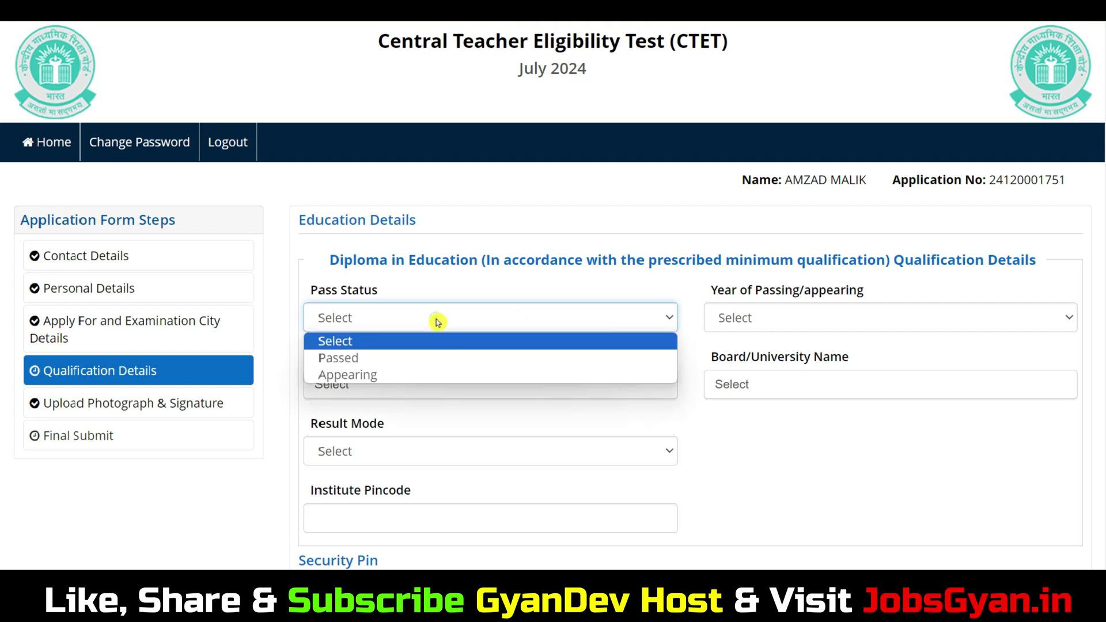
pyautogui.click(358, 360)
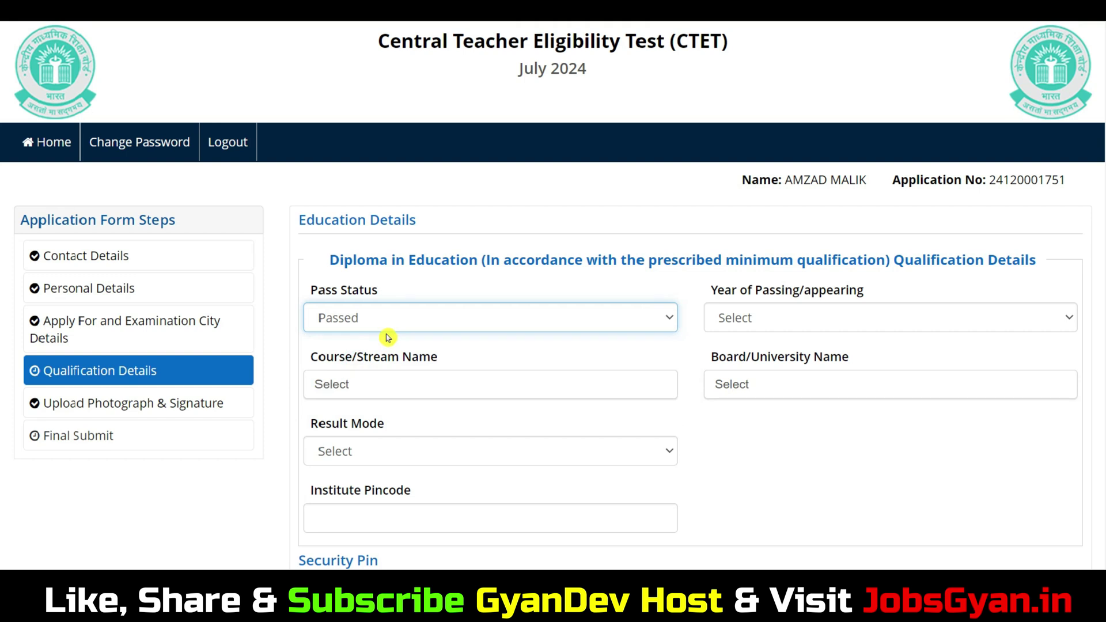
pyautogui.click(746, 315)
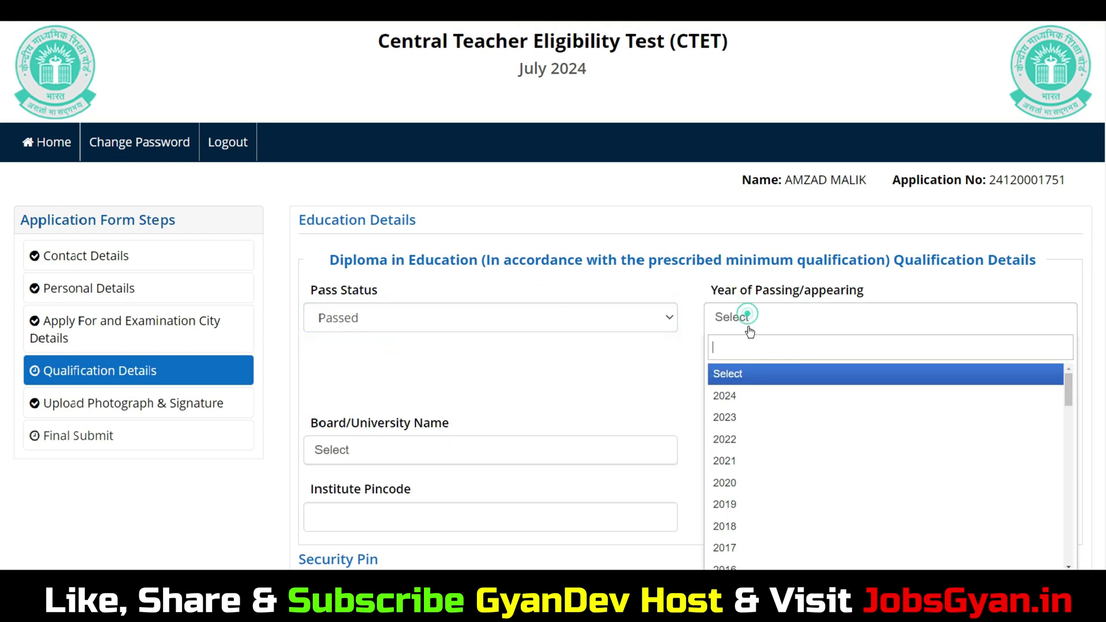
pyautogui.click(737, 458)
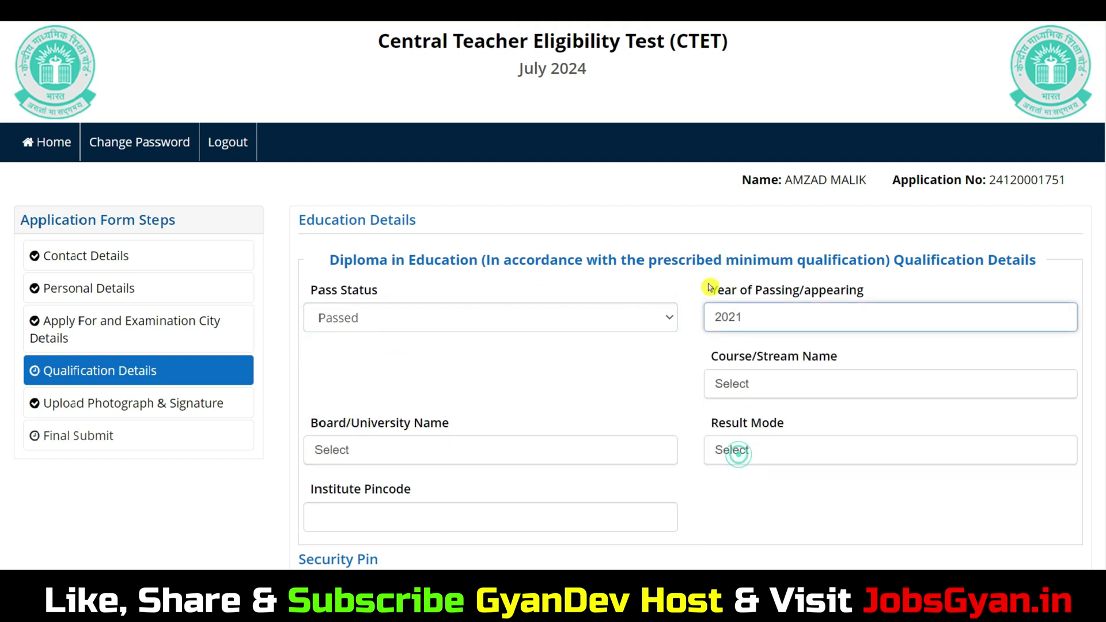
pyautogui.click(794, 388)
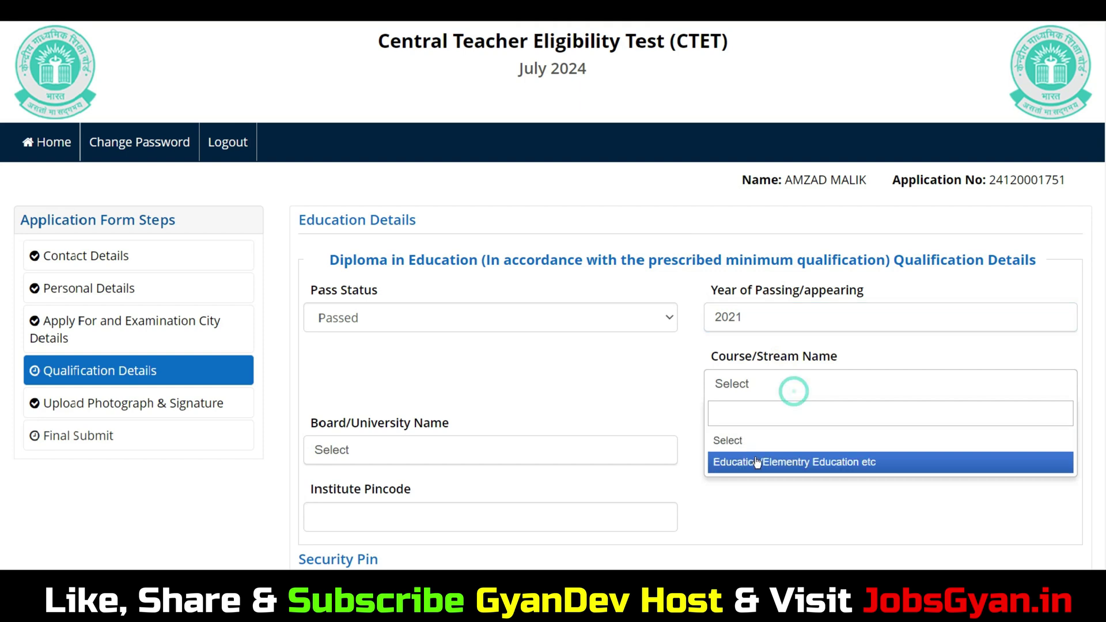
pyautogui.click(778, 462)
# Step: Choose the Karnataka teacher-training institute as board and set Result Mode to Percentage
pyautogui.scroll(-1, 749, 357)
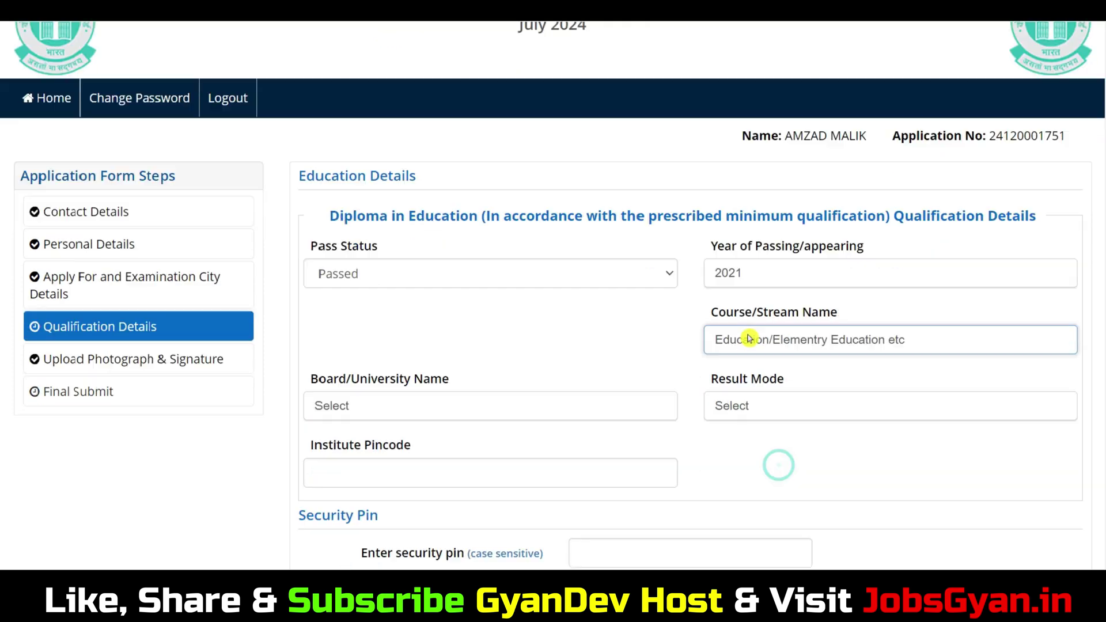
pyautogui.scroll(-3, 749, 338)
pyautogui.scroll(4, 791, 179)
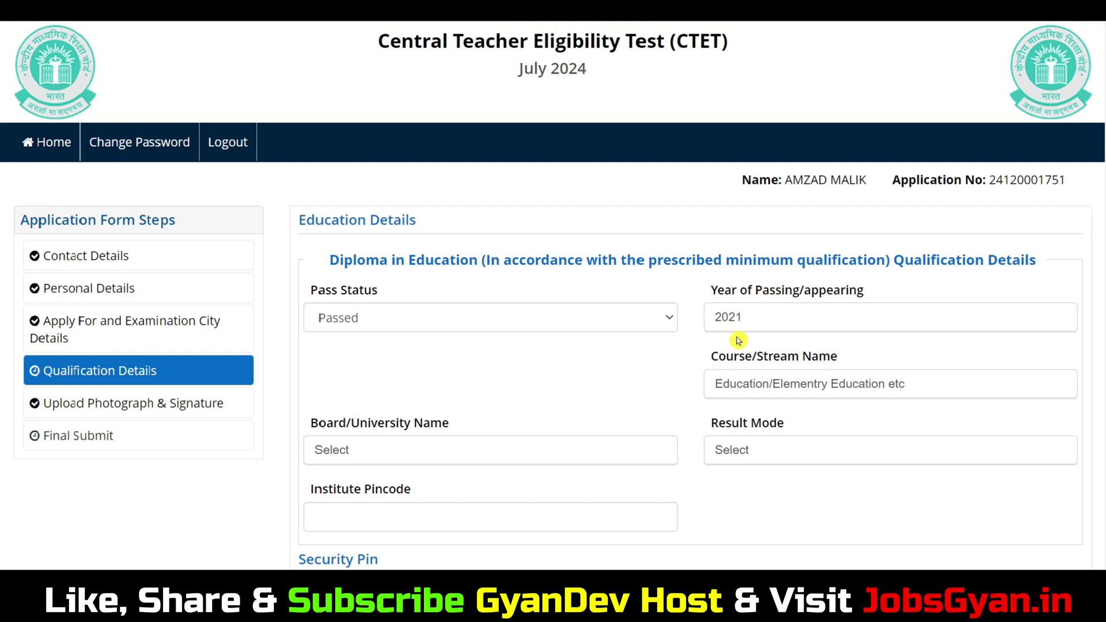
pyautogui.scroll(-2, 757, 287)
pyautogui.click(412, 317)
pyautogui.scroll(-5, 472, 421)
pyautogui.scroll(-3, 430, 473)
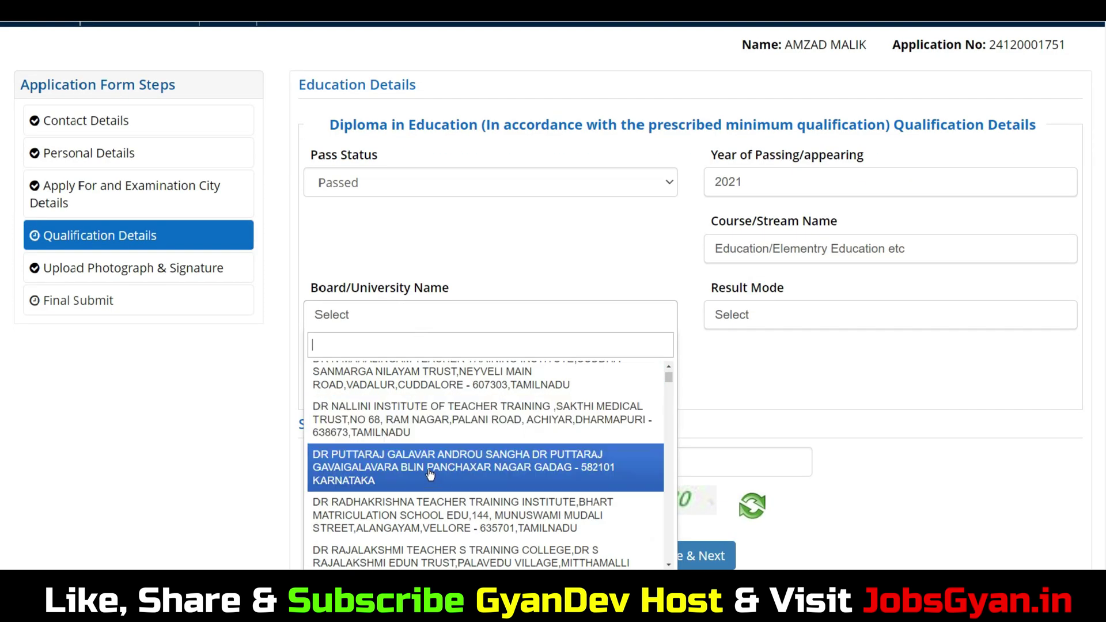
pyautogui.click(429, 473)
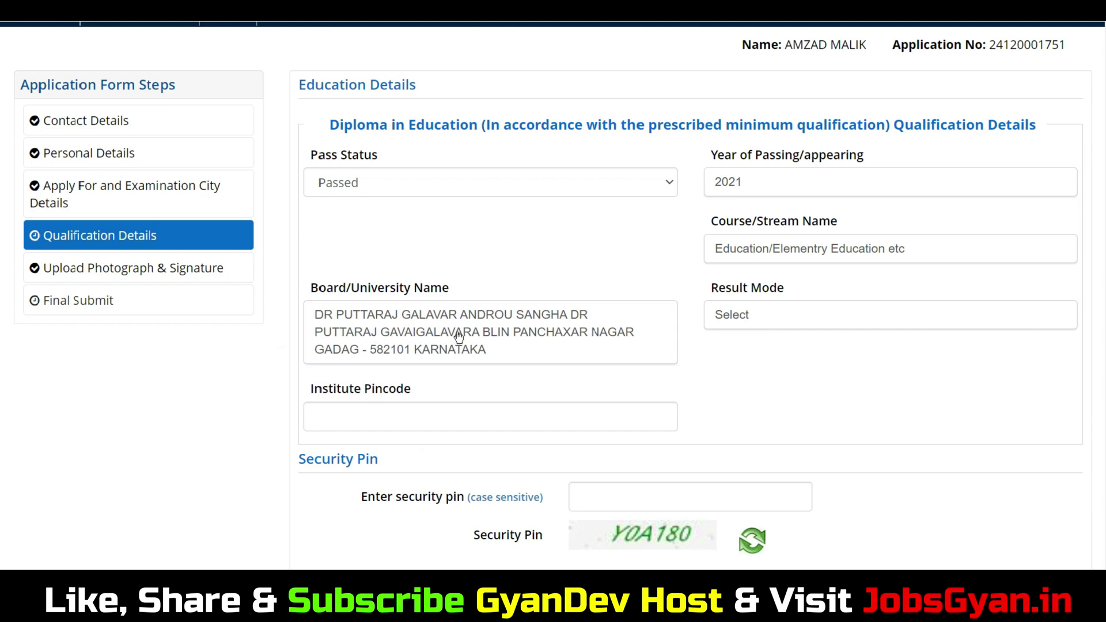
pyautogui.click(753, 322)
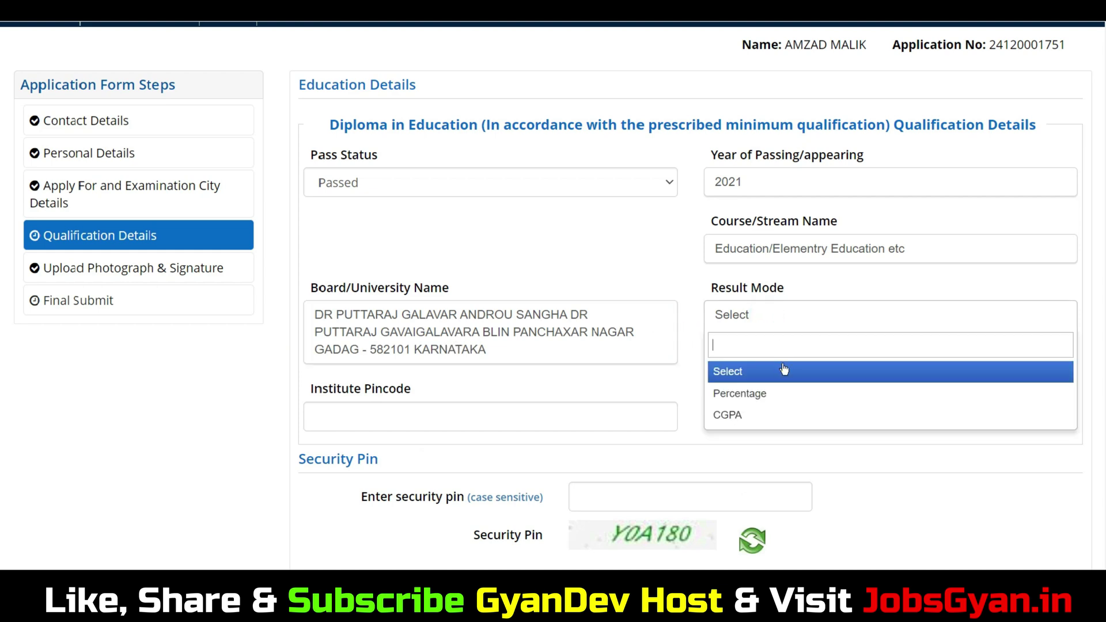
pyautogui.click(759, 394)
pyautogui.click(607, 253)
pyautogui.scroll(-2, 605, 254)
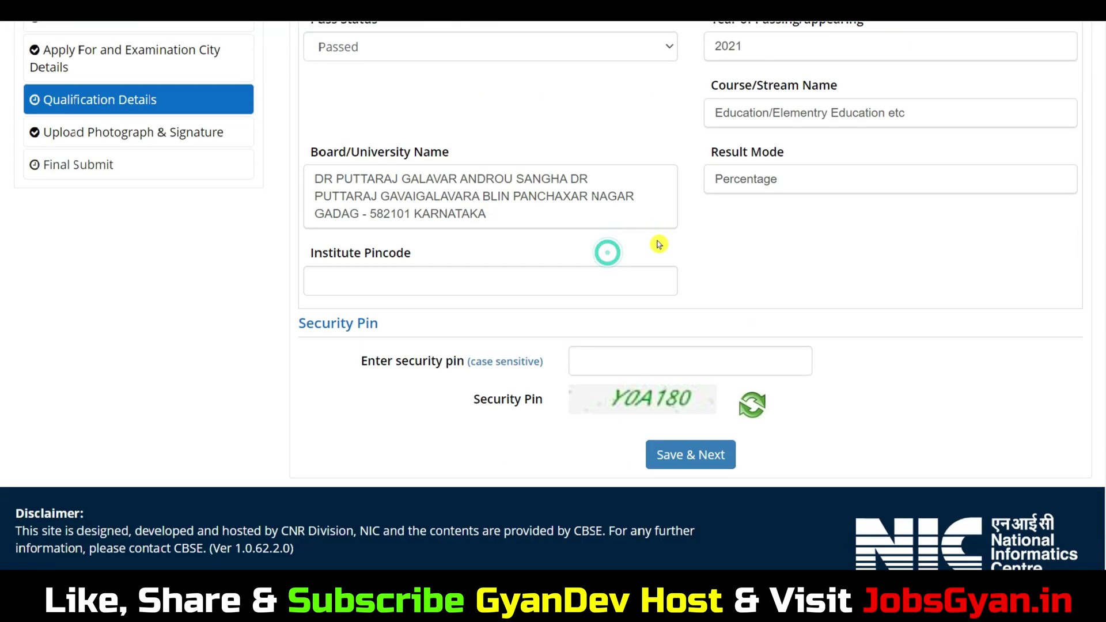
pyautogui.scroll(-2, 486, 262)
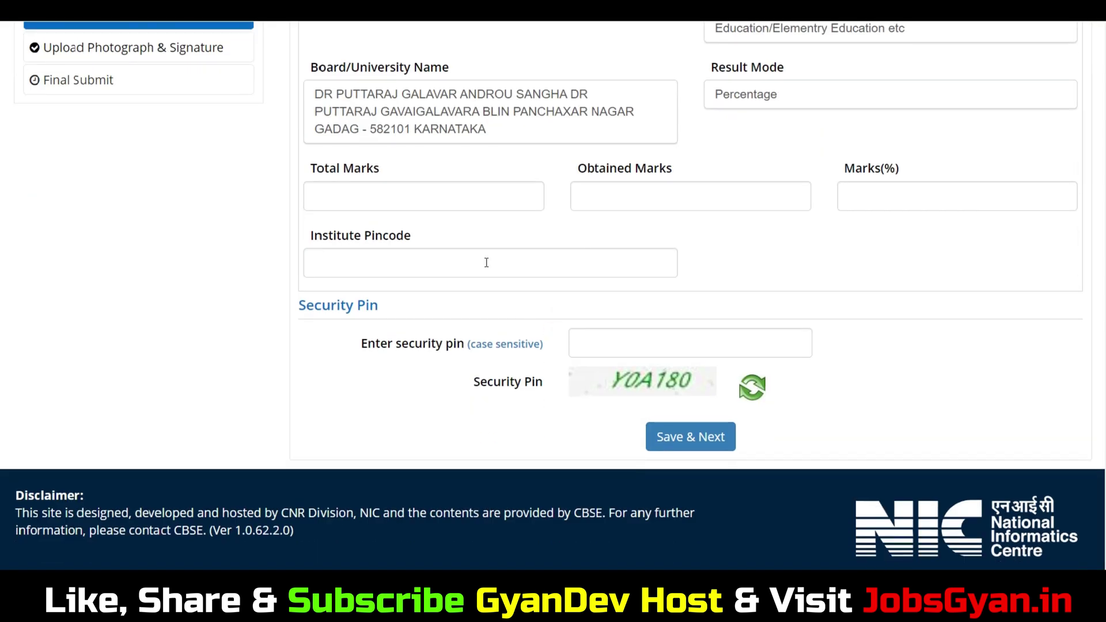